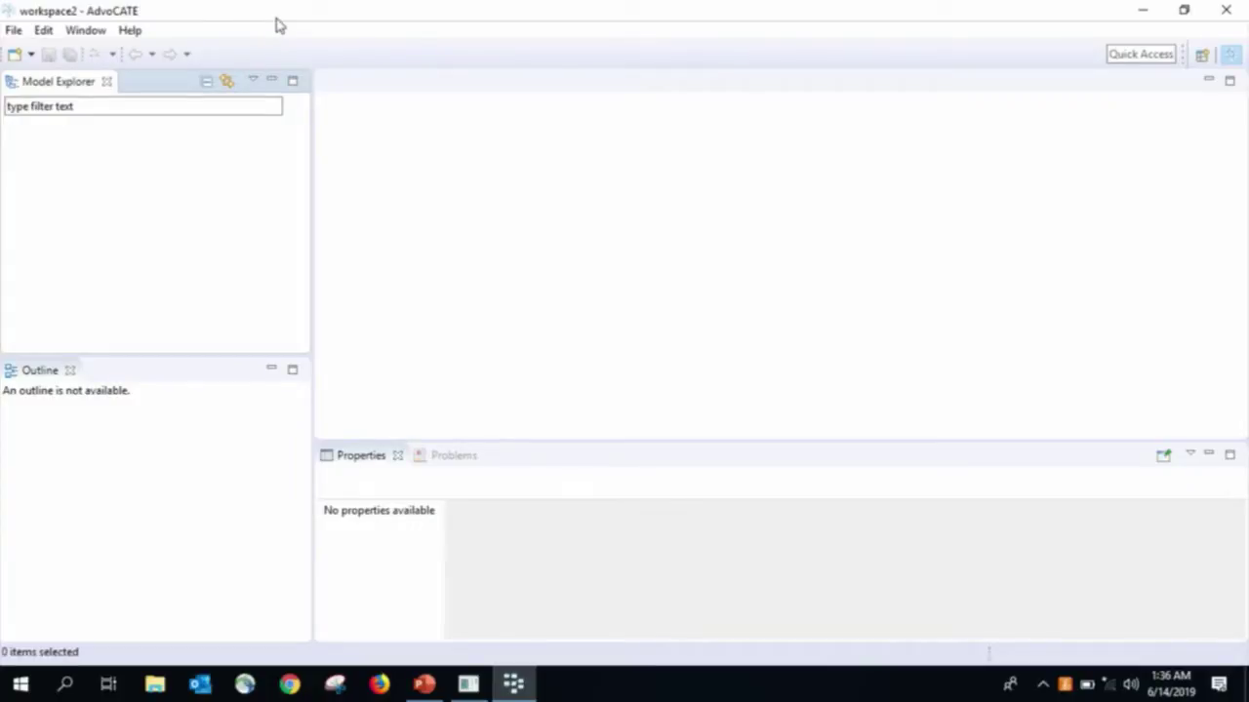
Step: Import Desktop\CPS-Example into workspace2 as an existing project
left_click(14, 31)
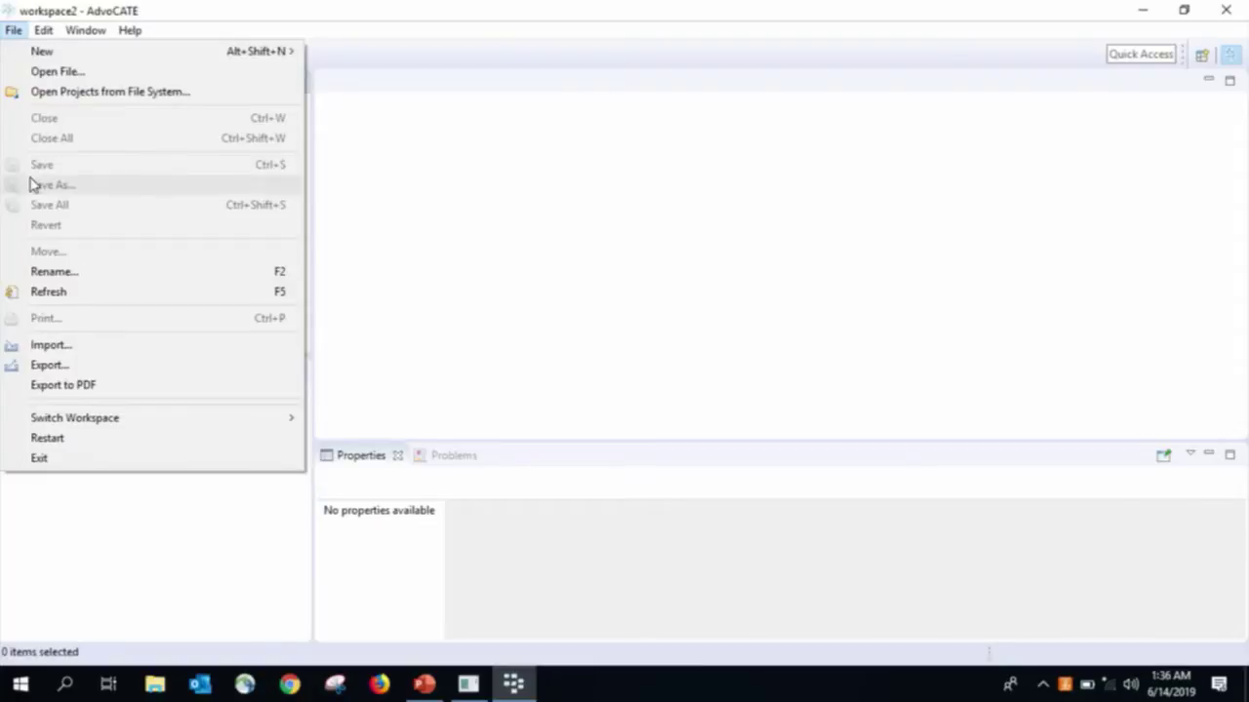
left_click(56, 345)
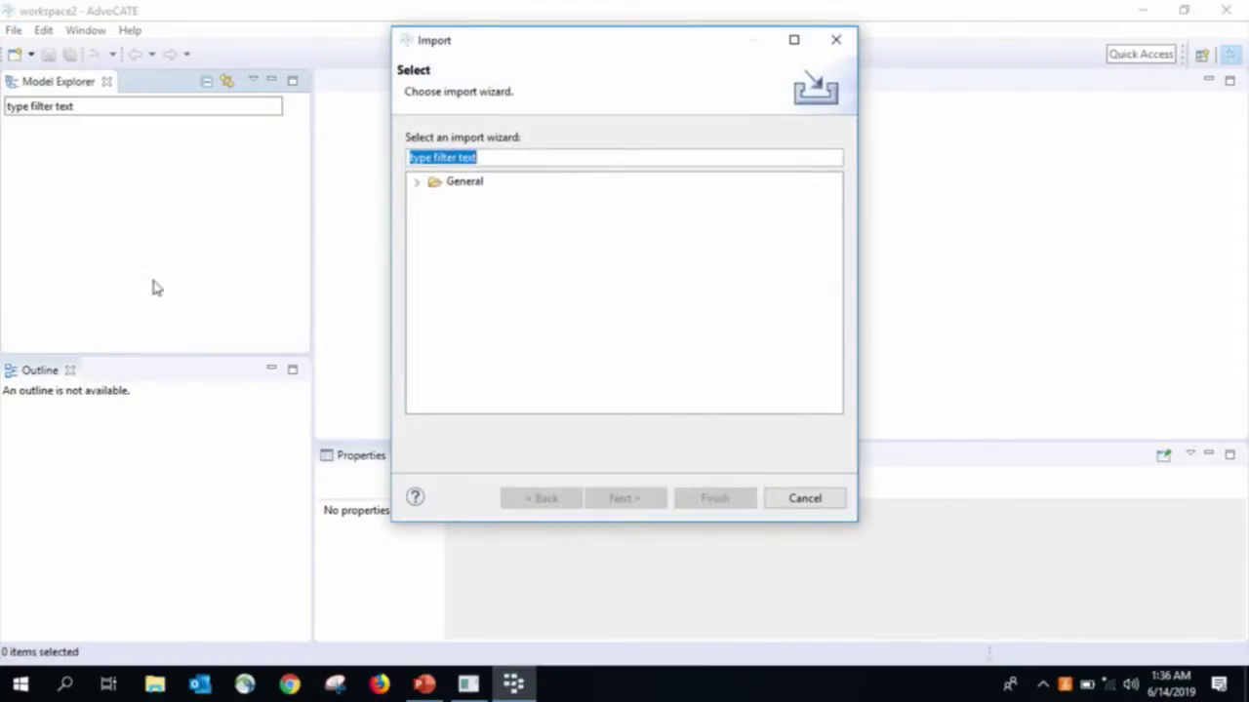
left_click(414, 183)
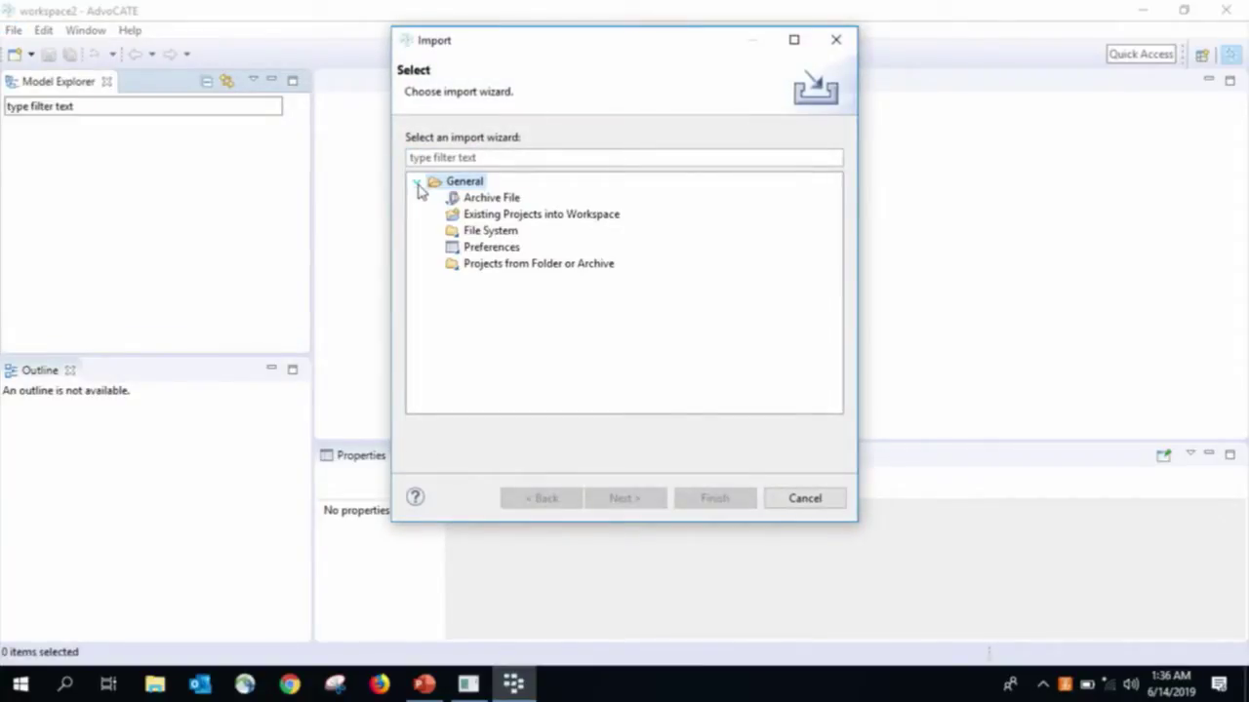
left_click(494, 219)
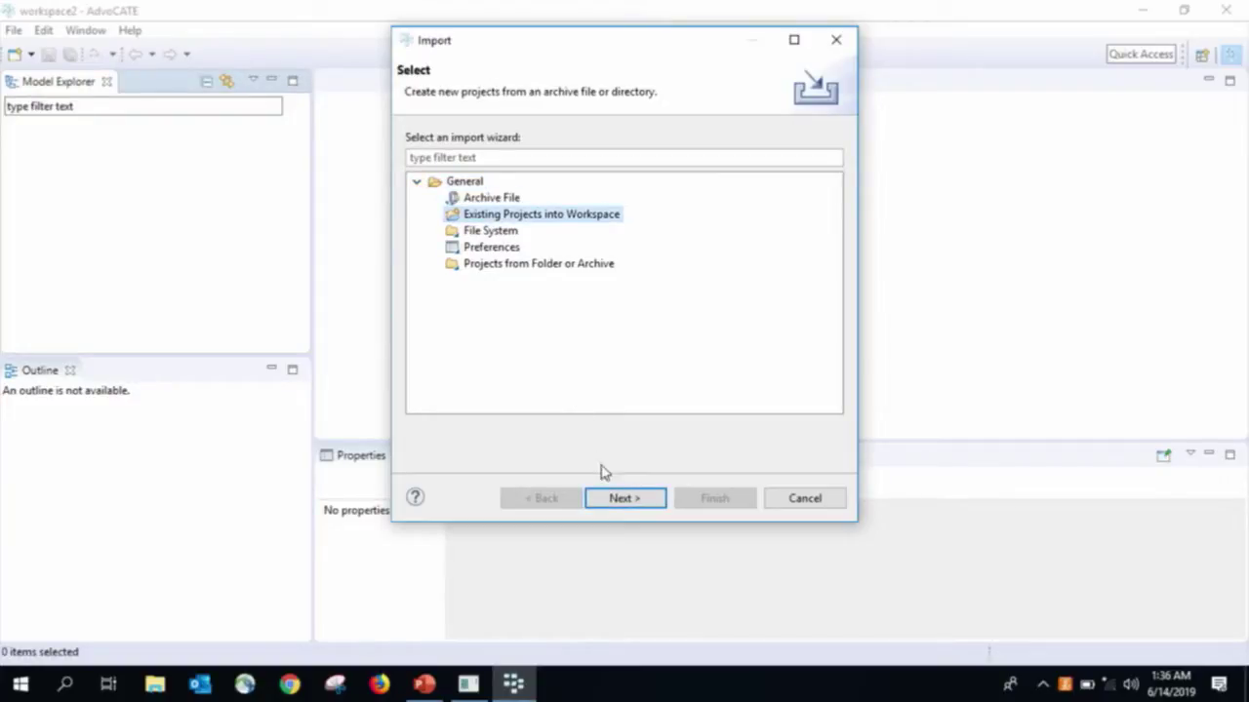
left_click(624, 499)
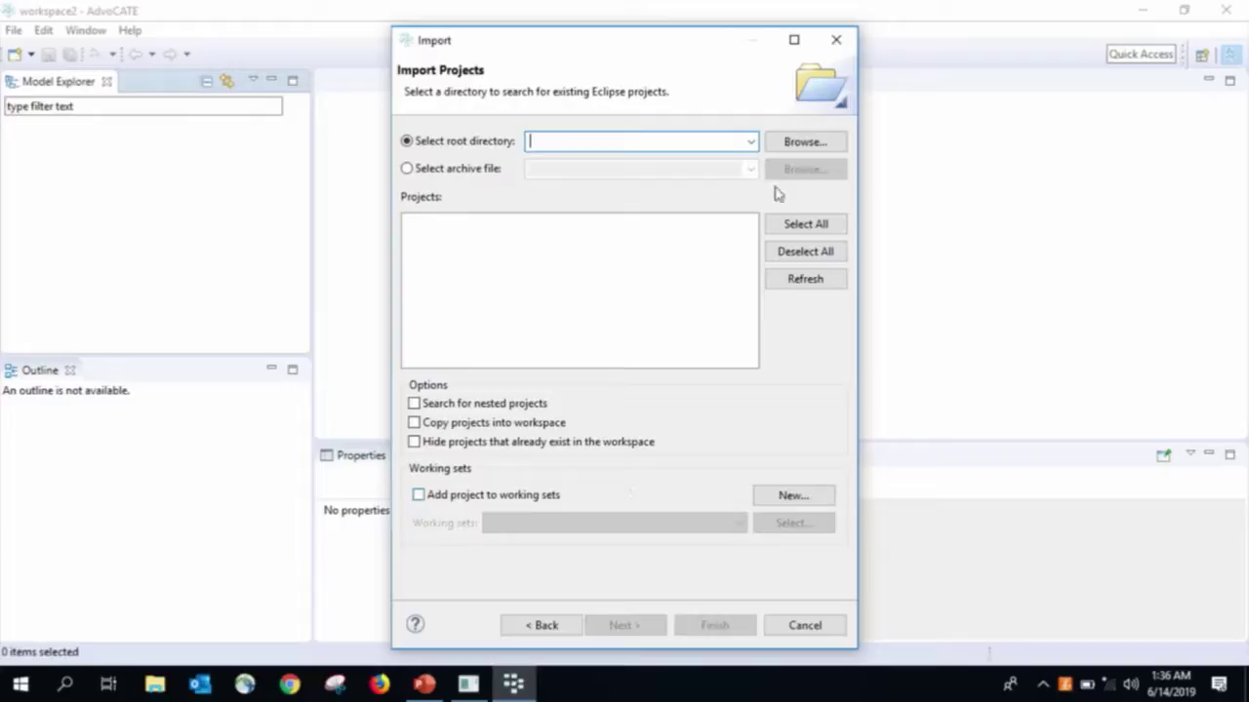
left_click(805, 141)
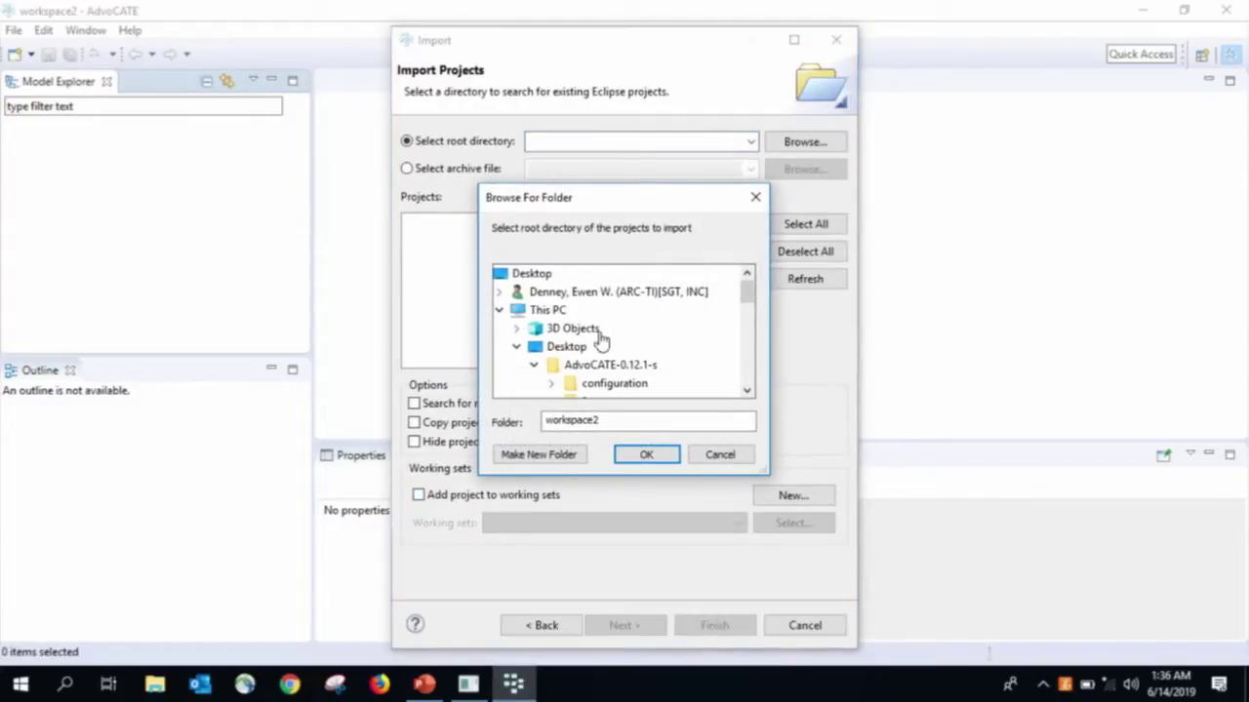
left_click(533, 366)
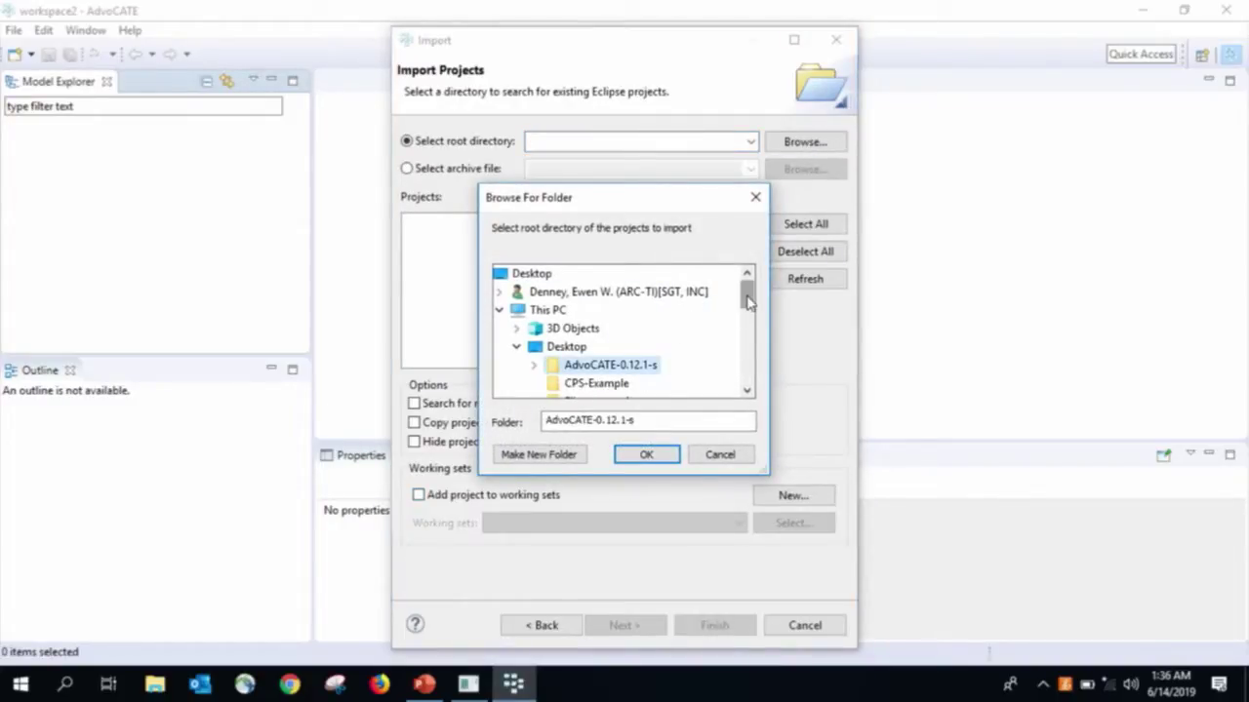
left_click_drag(749, 303, 749, 310)
left_click(612, 329)
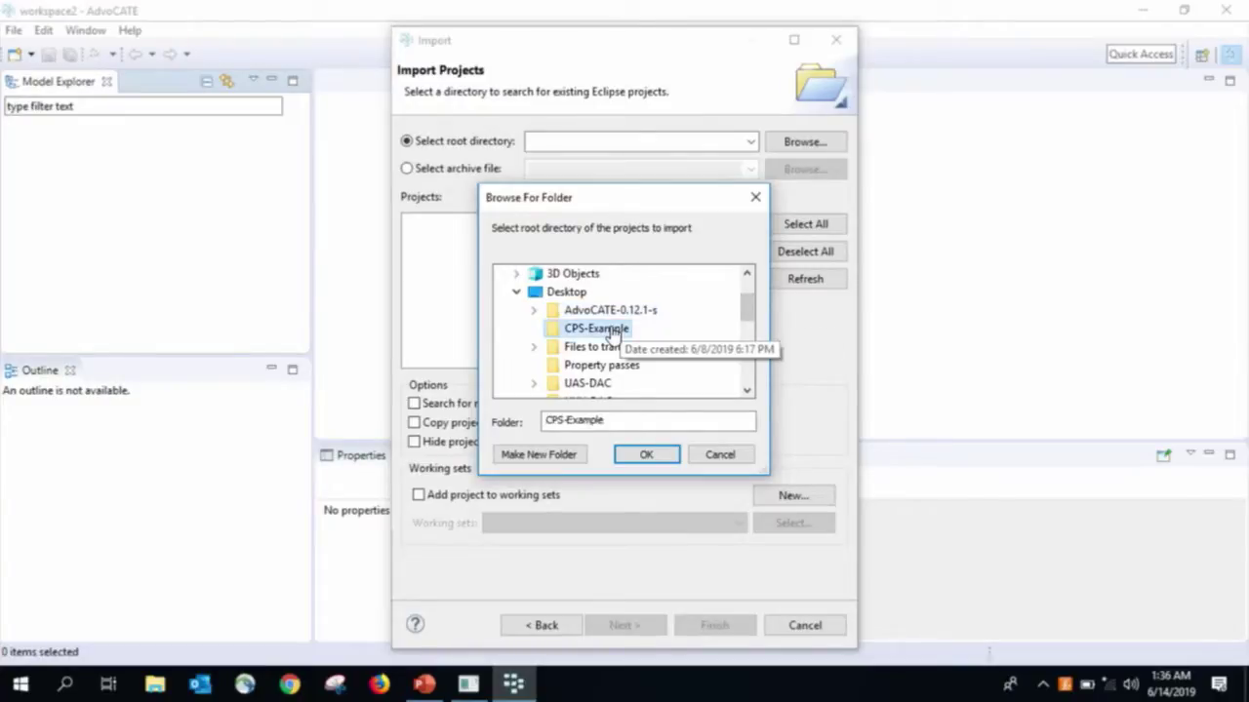
left_click(636, 457)
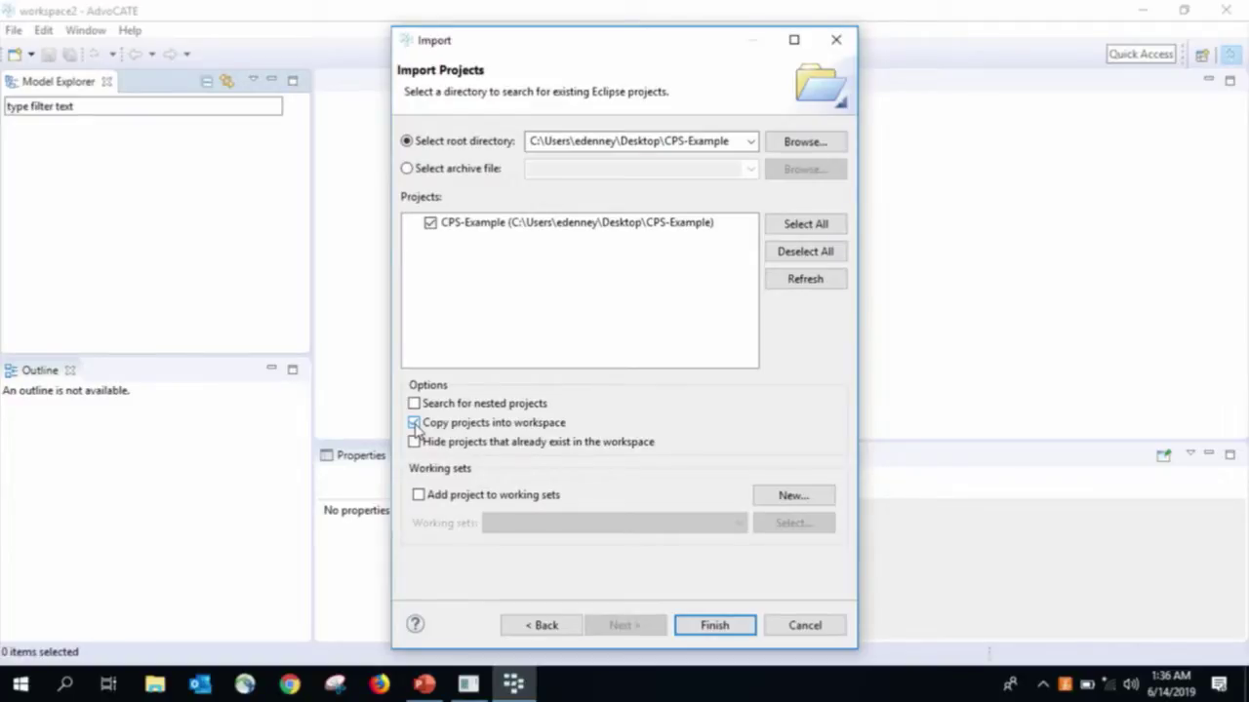
left_click(697, 627)
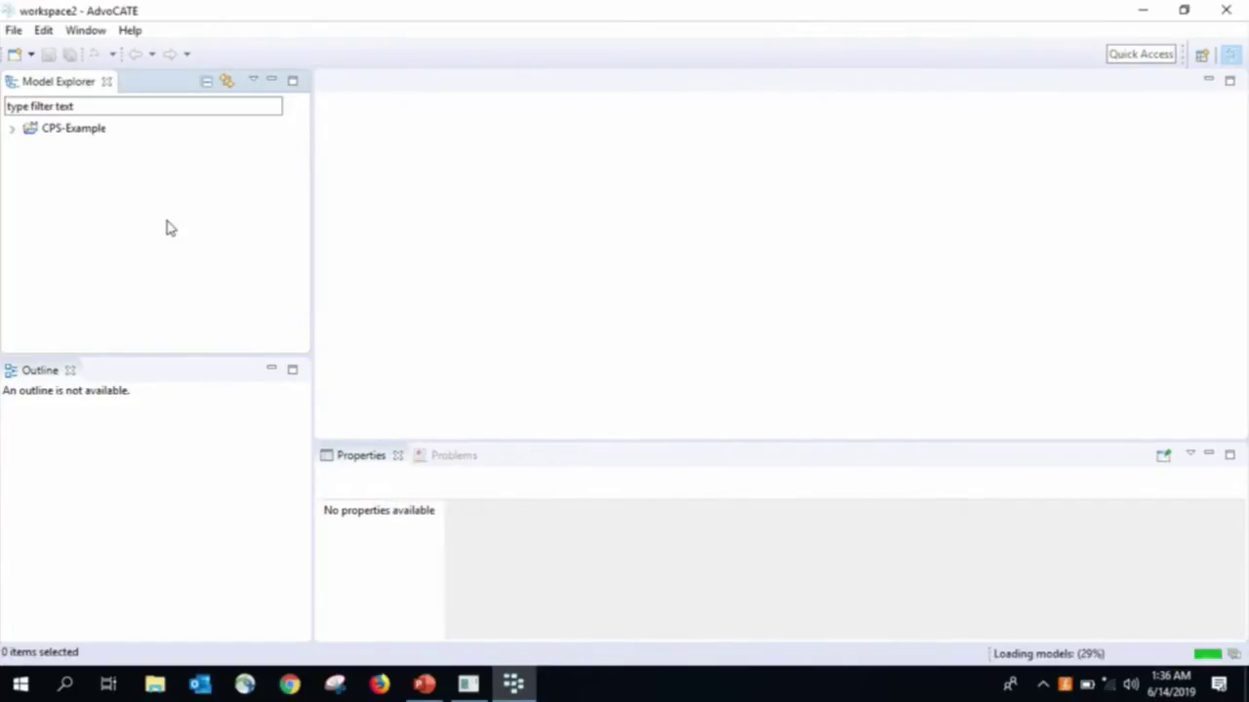
Step: Expand CPS-Example, scroll the dashboard Overview, and show the Arguments page listing CPS-Example-Argument
left_click(9, 129)
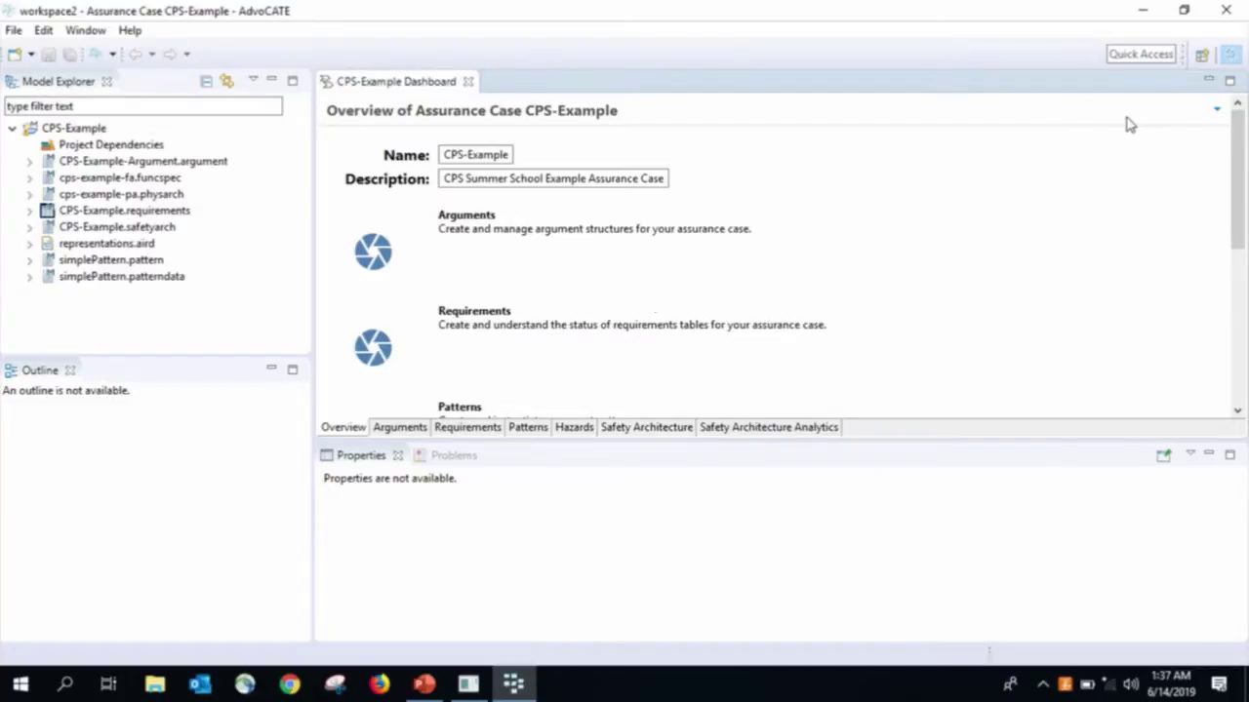
mouse_move(1243, 166)
left_mouse_down()
mouse_move(1244, 297)
mouse_move(1233, 168)
left_mouse_up()
left_click_drag(1232, 173, 1235, 274)
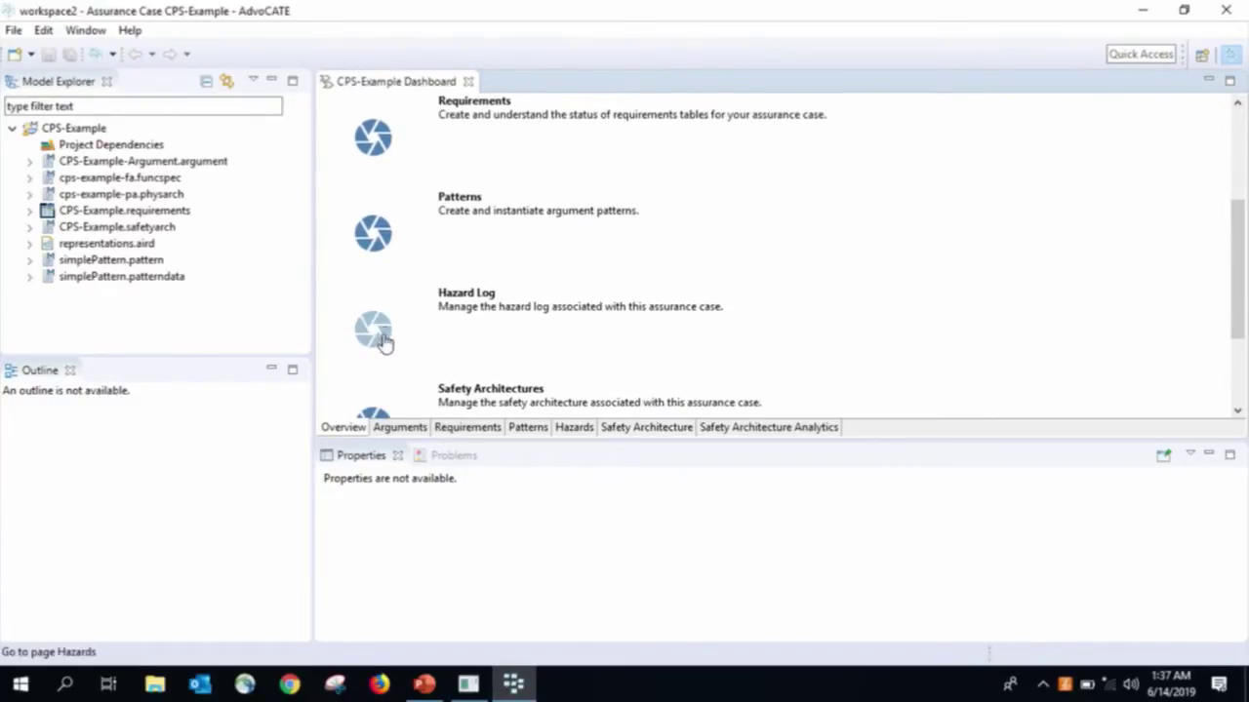
left_click_drag(1236, 283, 1234, 378)
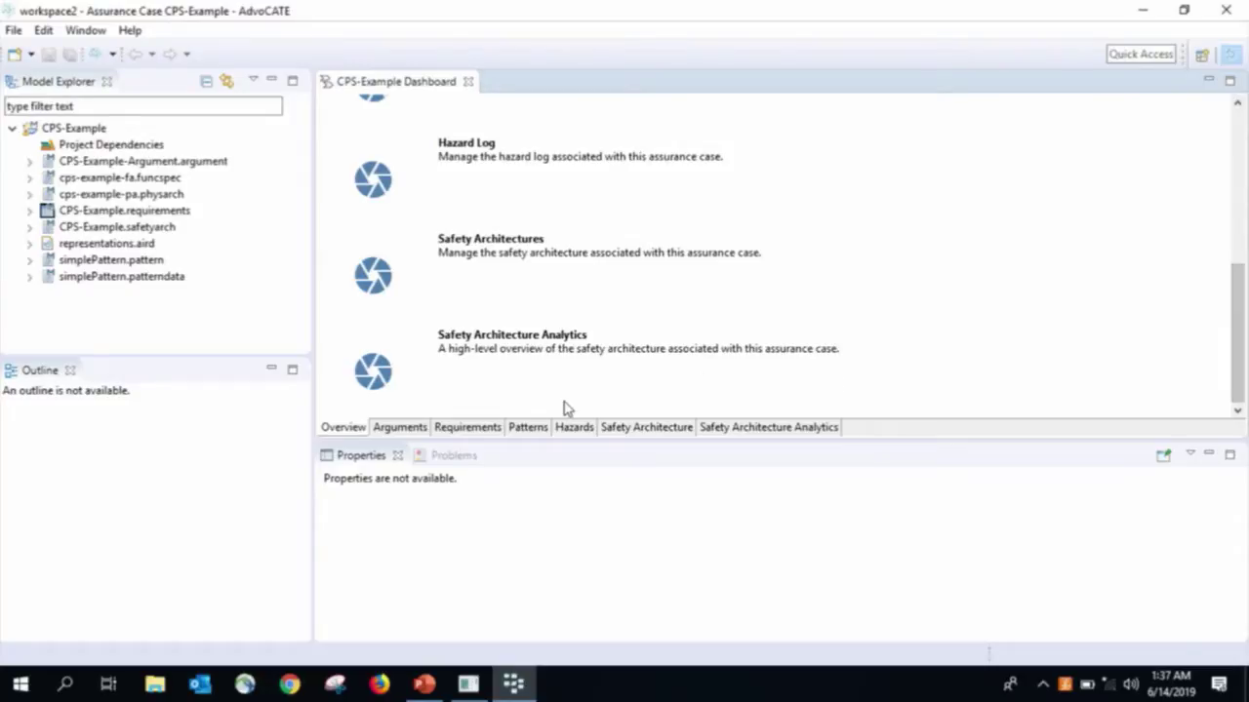
left_click(394, 427)
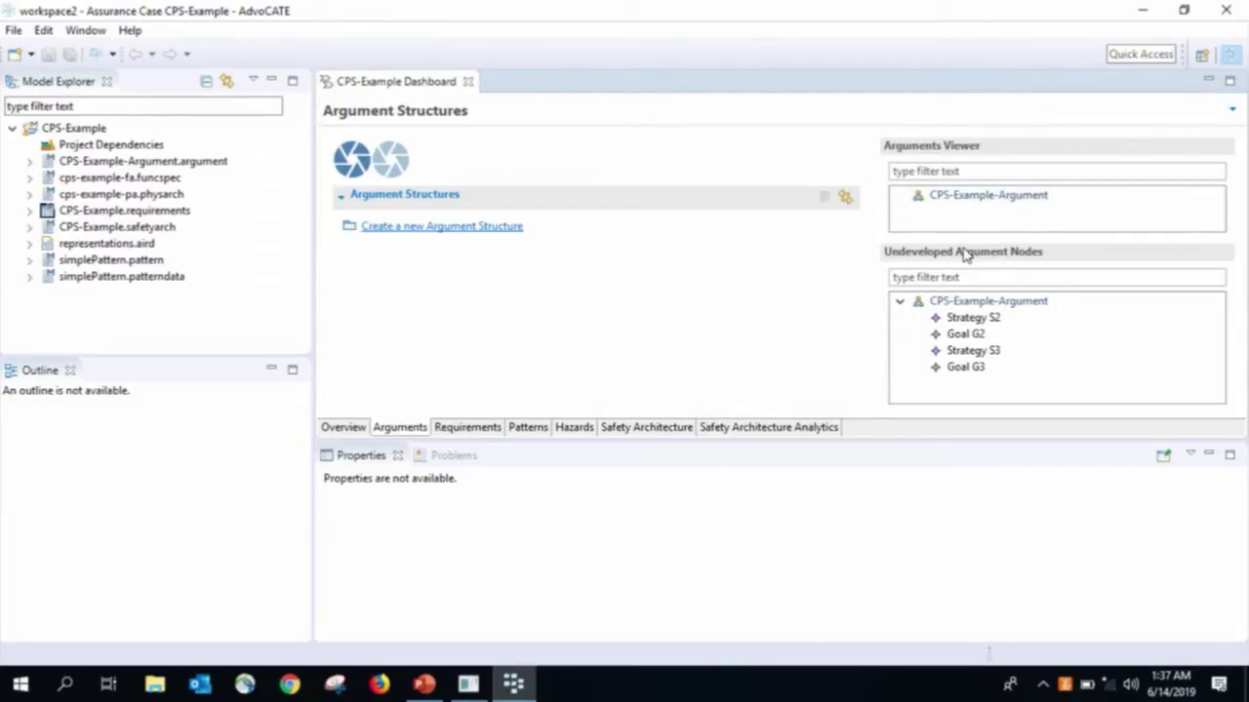
Step: Open the CPS-Example-Argument diagram, then show the dashboard's Hazards page
left_click(962, 199)
double_click(961, 197)
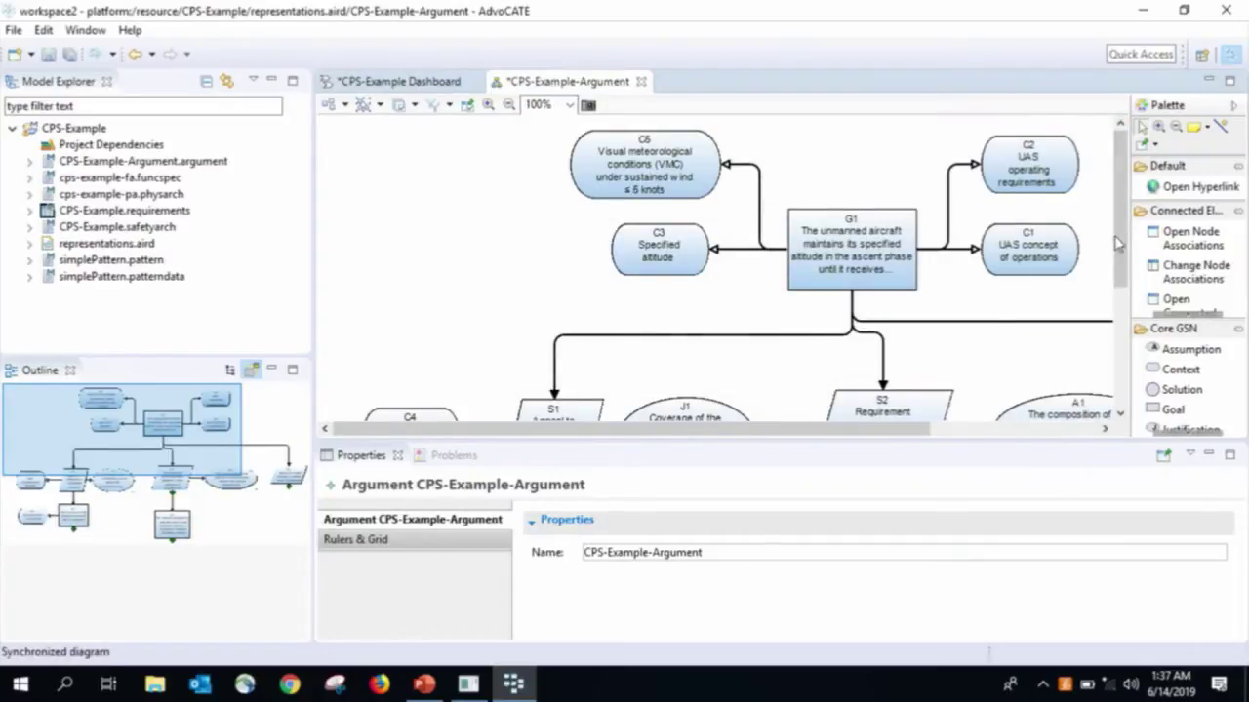
mouse_move(1118, 244)
left_mouse_down()
mouse_move(1118, 395)
mouse_move(1114, 284)
mouse_move(1094, 240)
left_mouse_up()
left_click(426, 83)
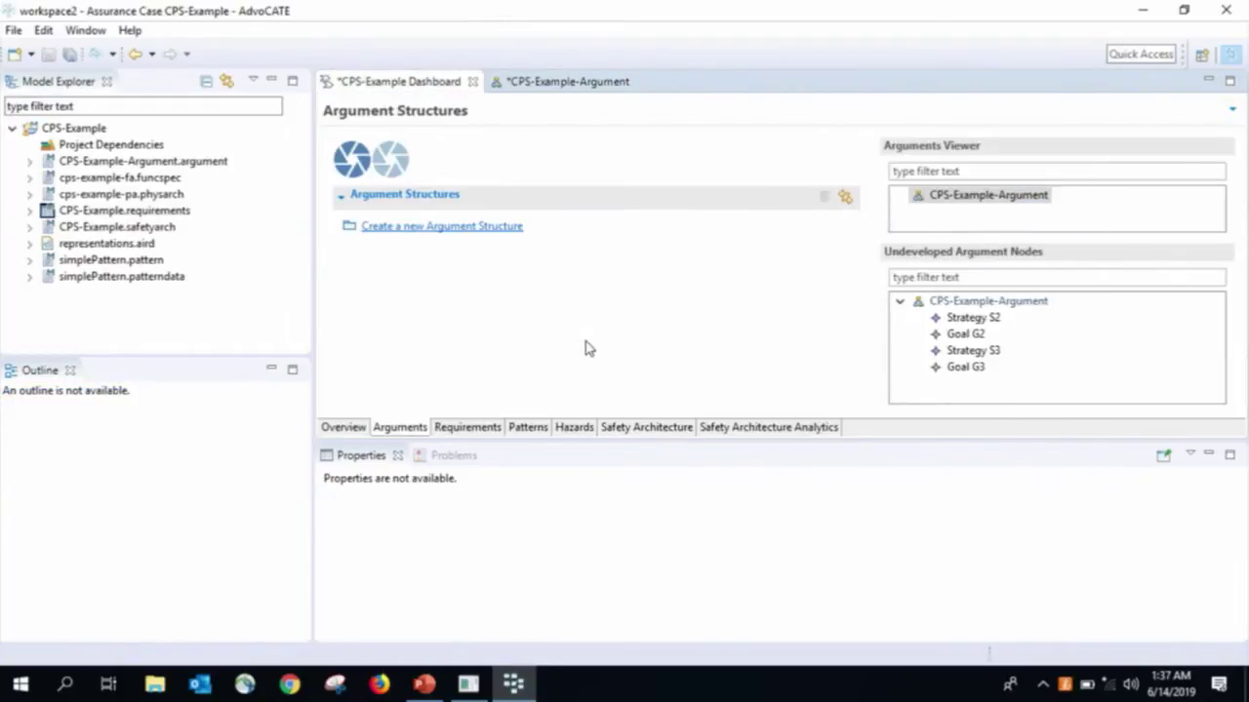
left_click(574, 430)
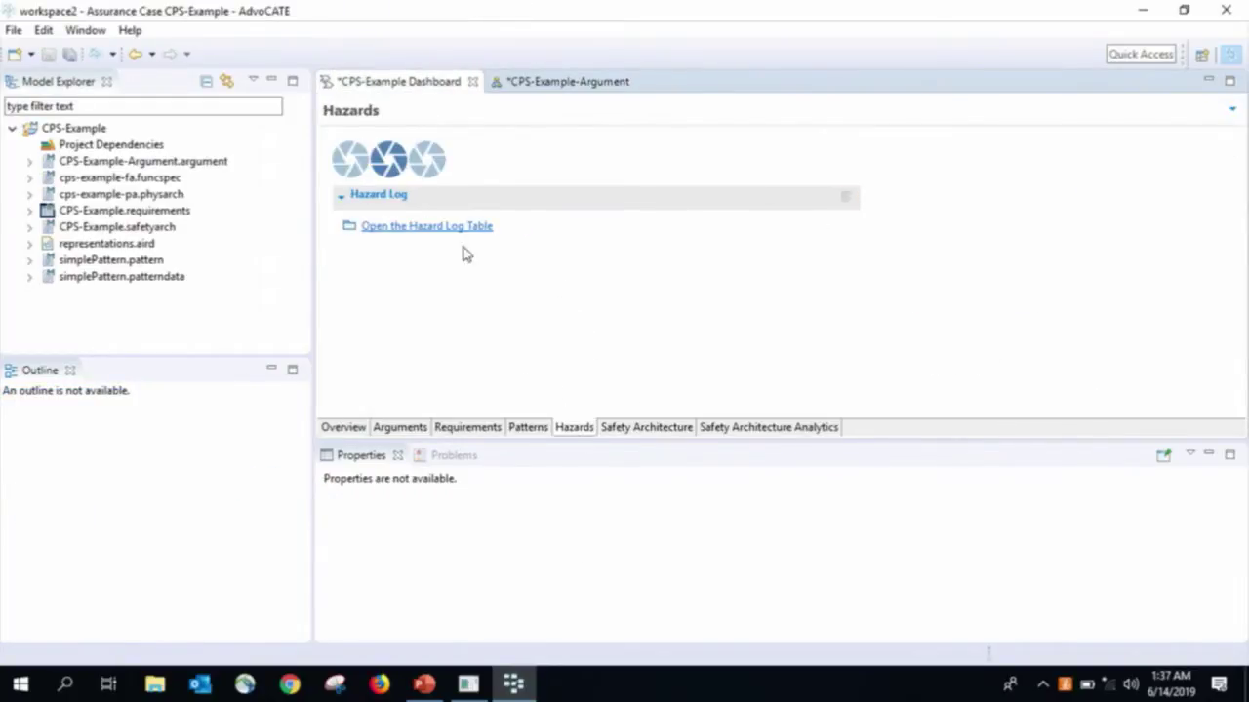
Step: Open the Hazard Log Table and scroll across hazards H1 and H2
left_click(452, 226)
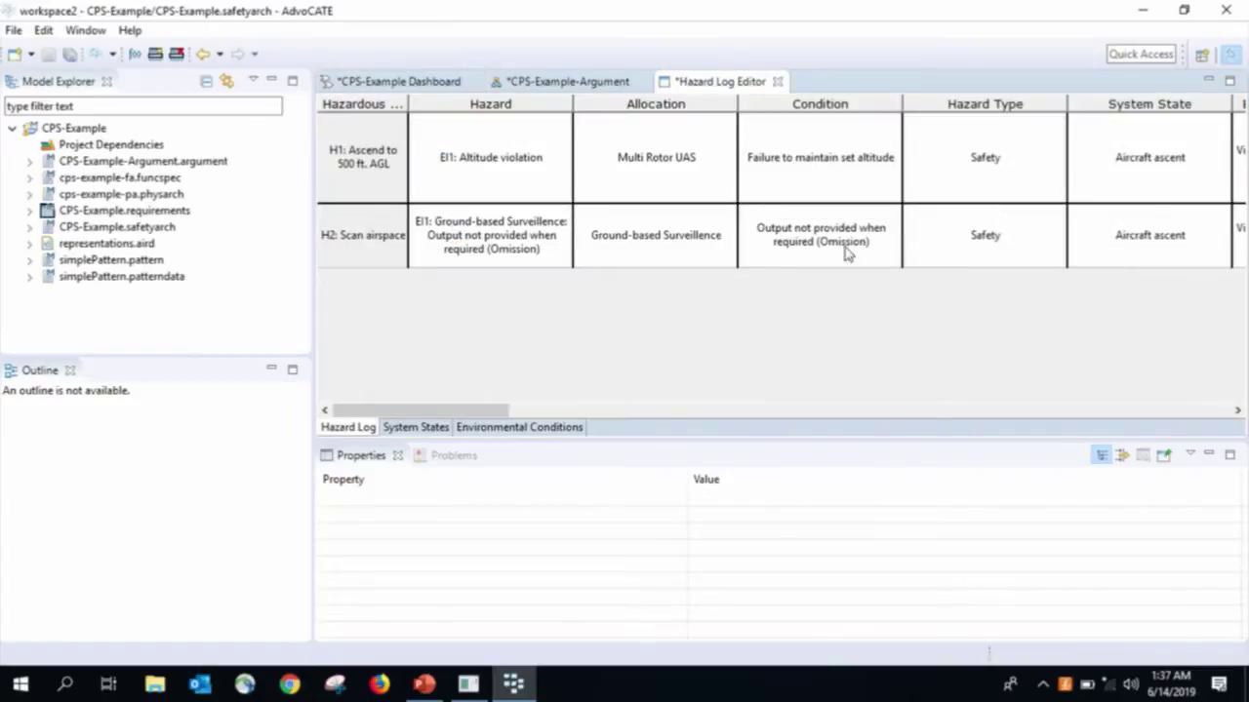
left_click_drag(524, 406, 412, 432)
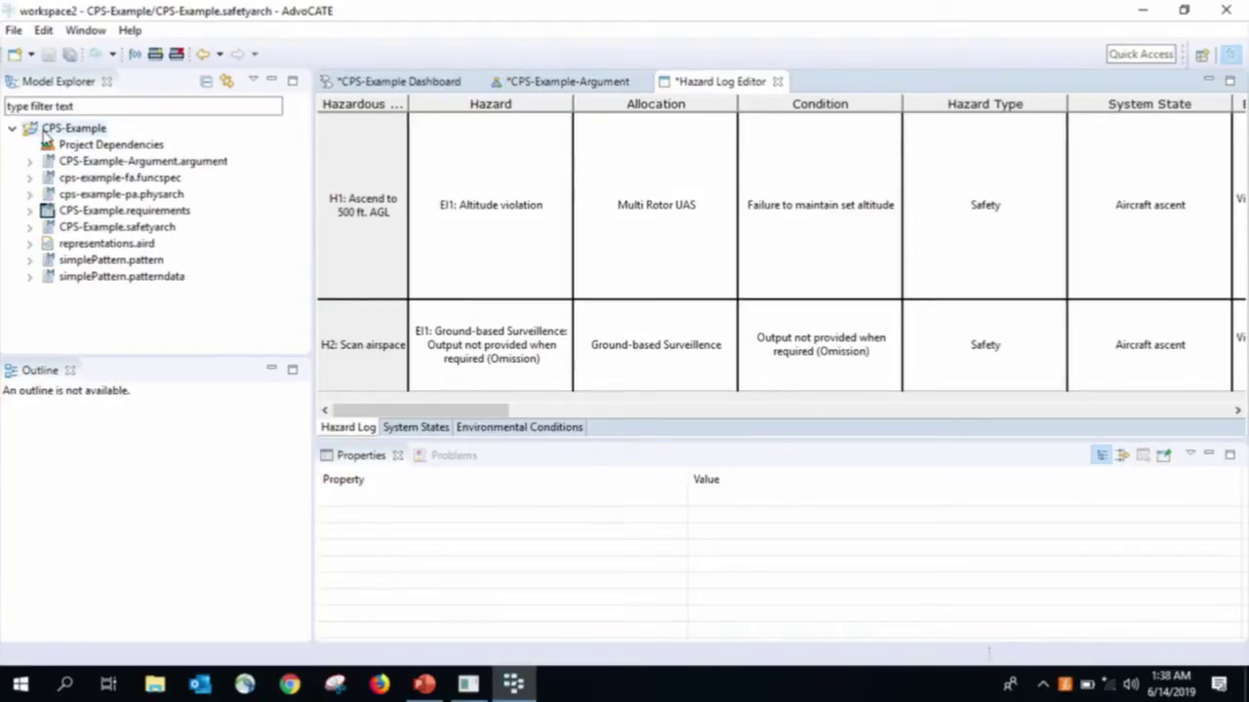
Step: Start a new AdvoCATE project and accept its disclaimer
right_click(44, 136)
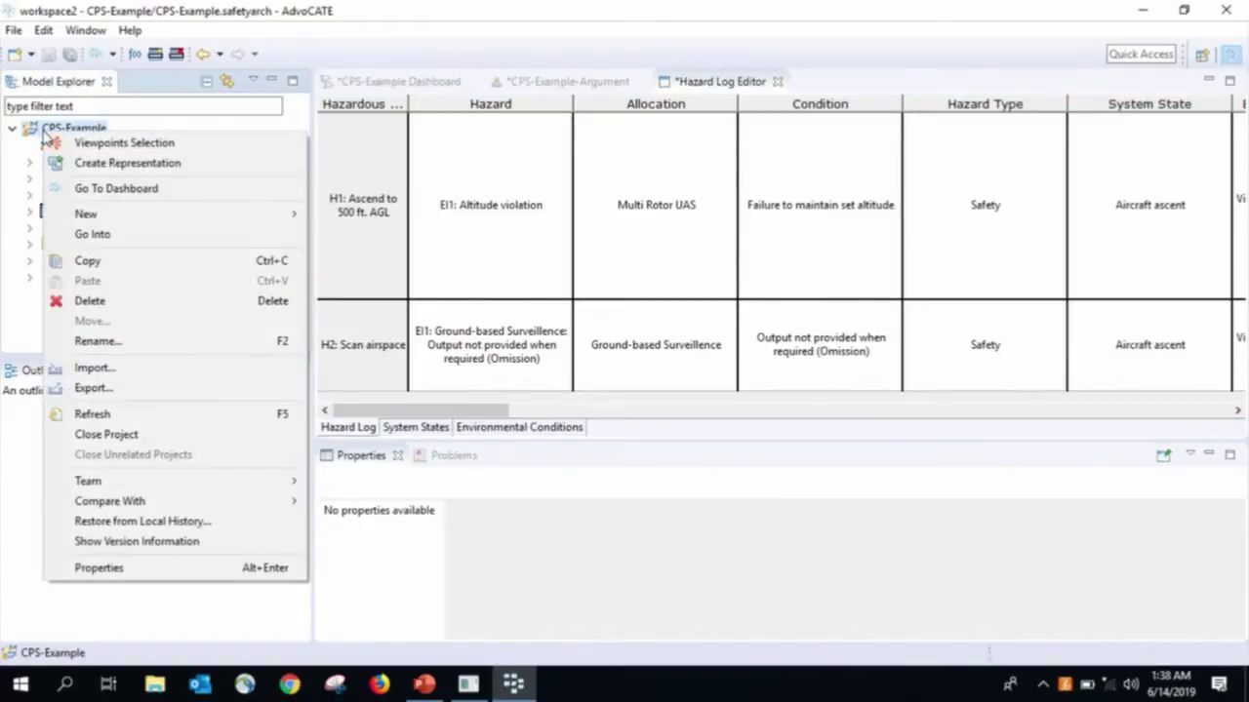
mouse_move(129, 214)
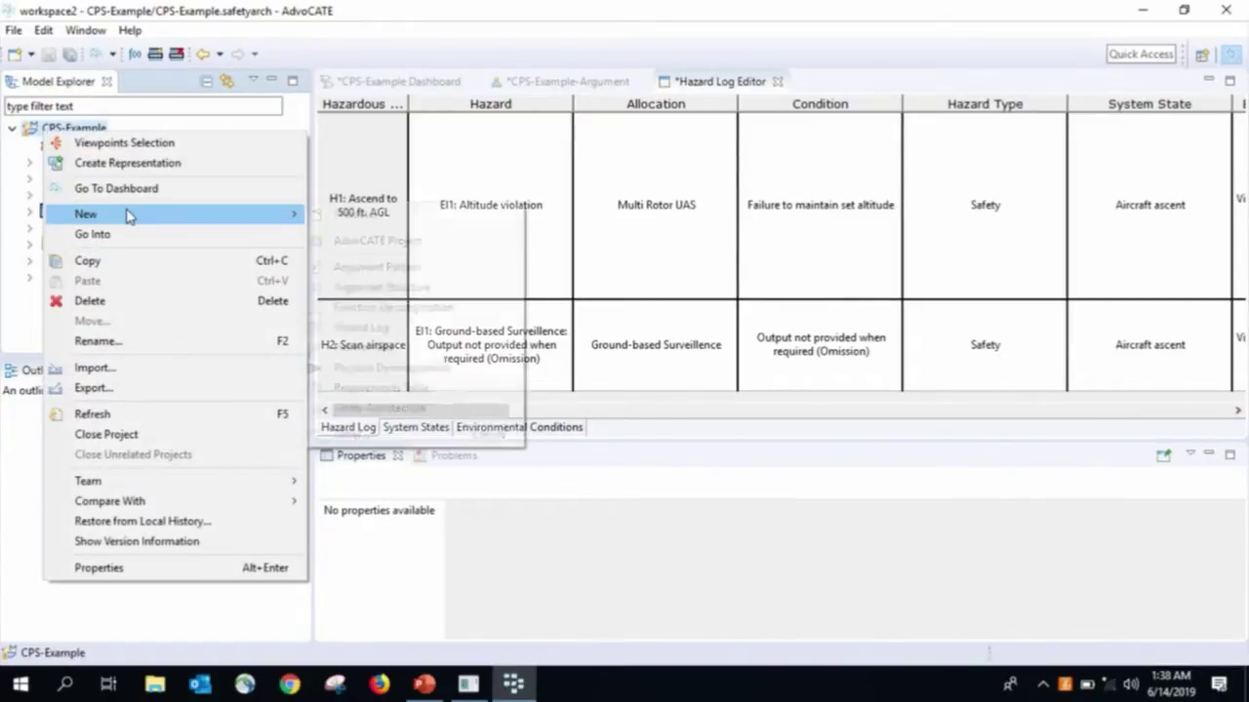
left_click(361, 244)
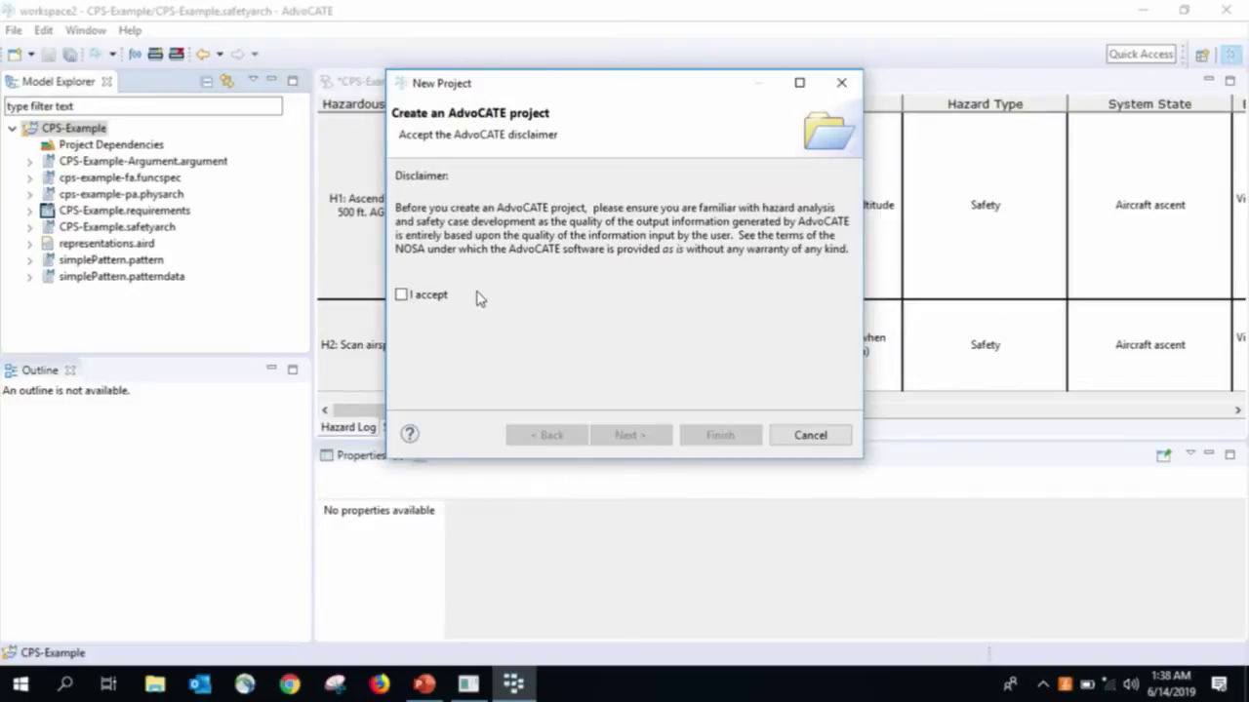
left_click(403, 295)
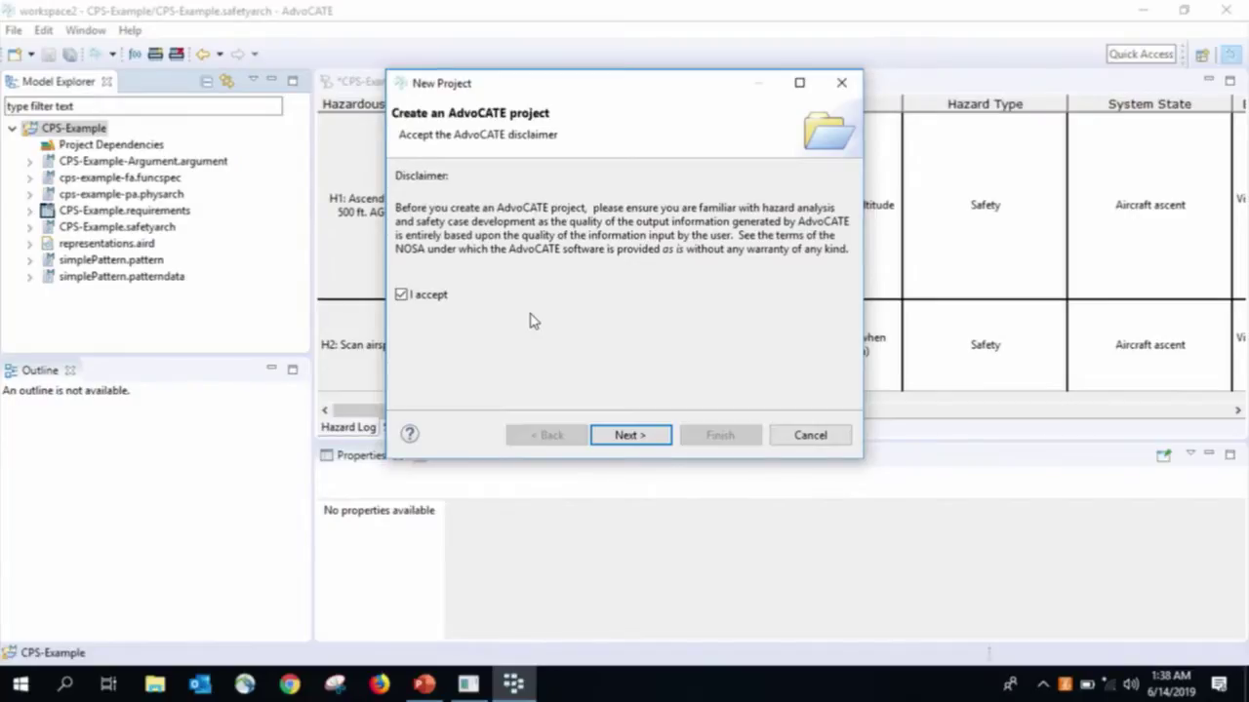
left_click(636, 435)
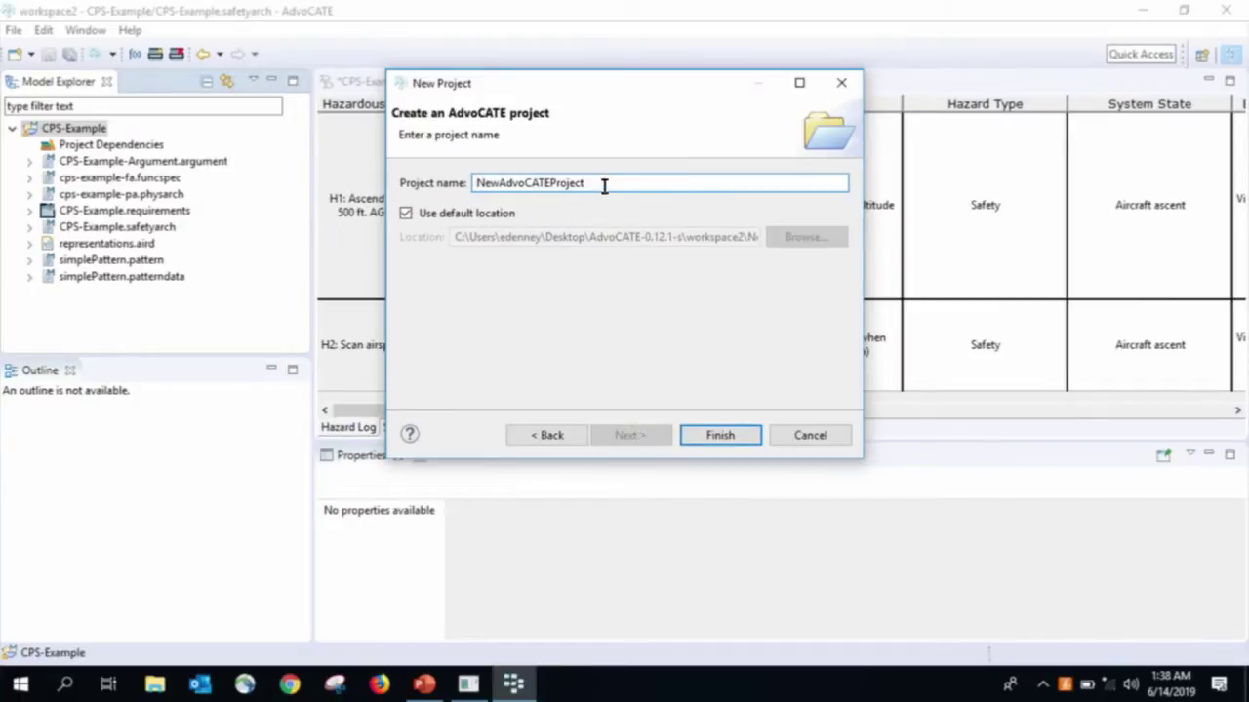
Step: Name the new project CPS2 and finish creating it
left_click_drag(604, 186, 459, 186)
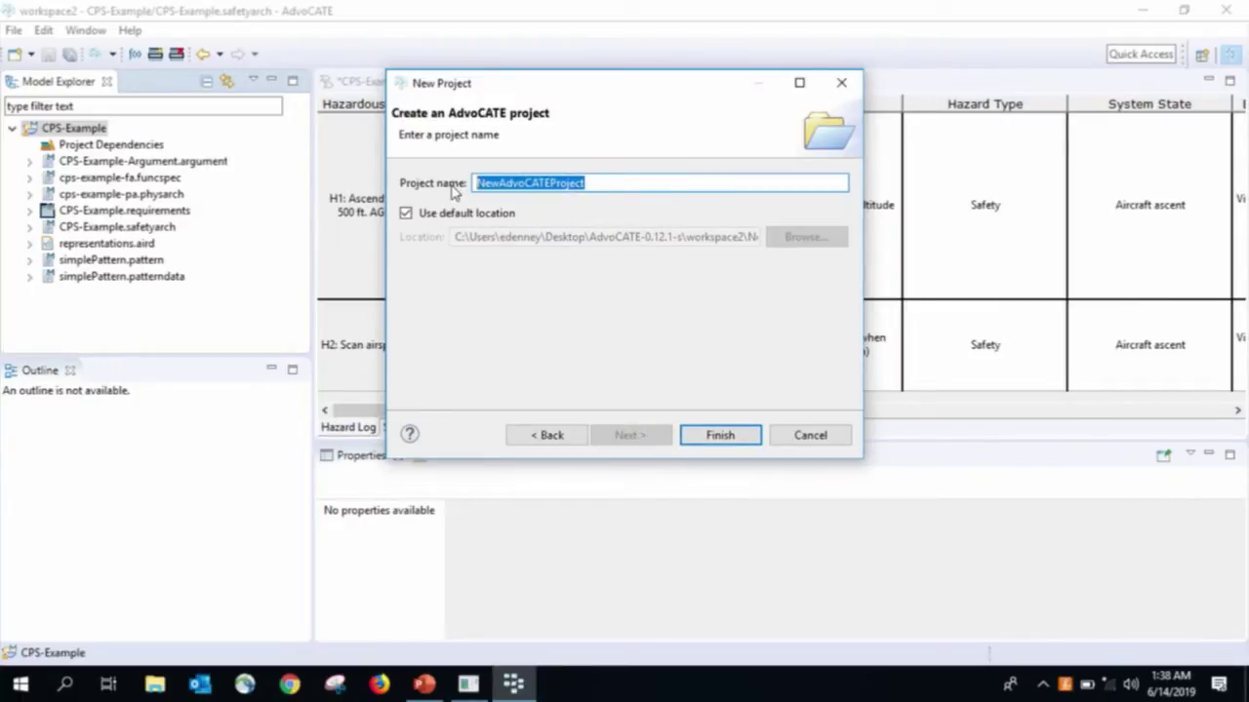
type("CPS")
key("BackSpace")
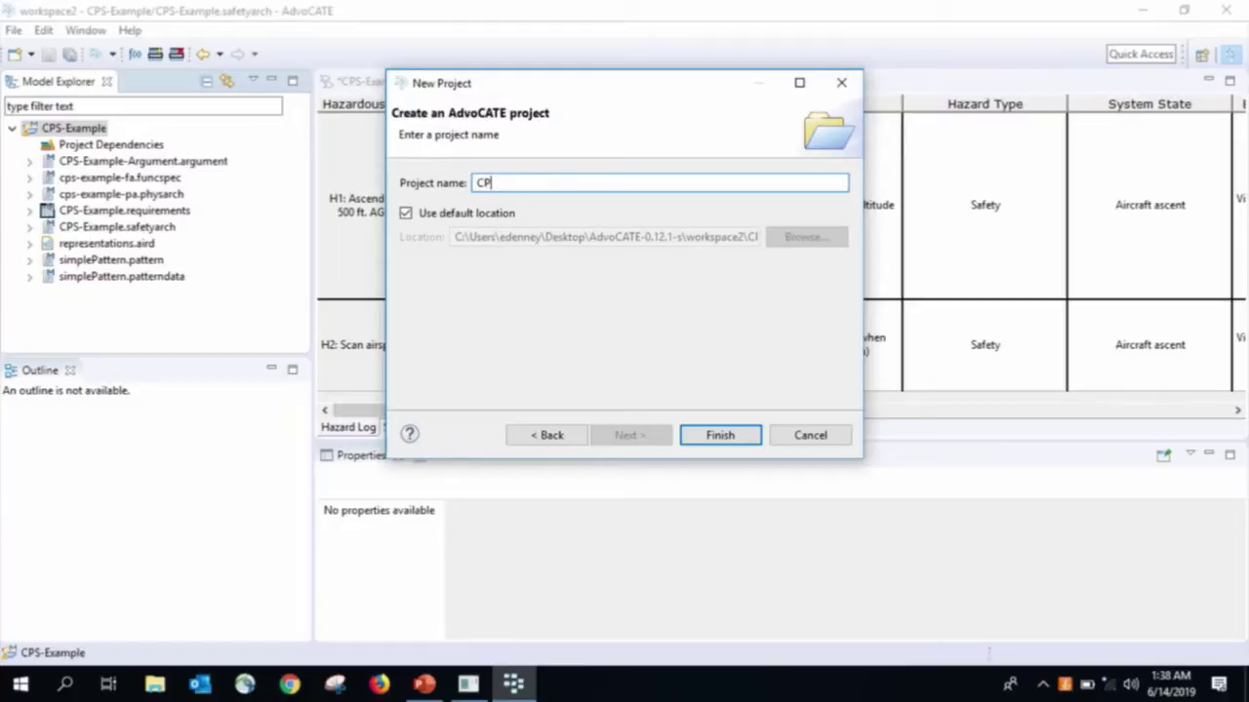
type("S-Example")
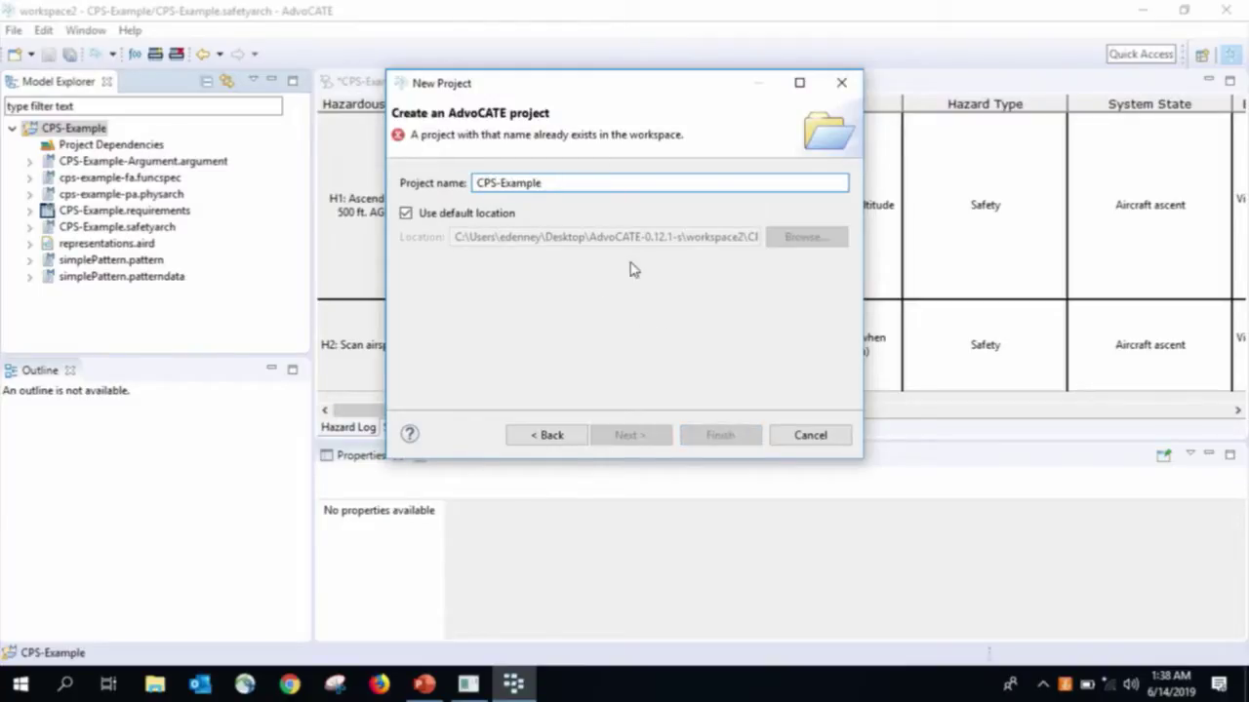
key("BackSpace")
key("BackSpace")
key("BackSpace")
key("BackSpace")
key("BackSpace")
key("BackSpace")
key("BackSpace")
key("BackSpace")
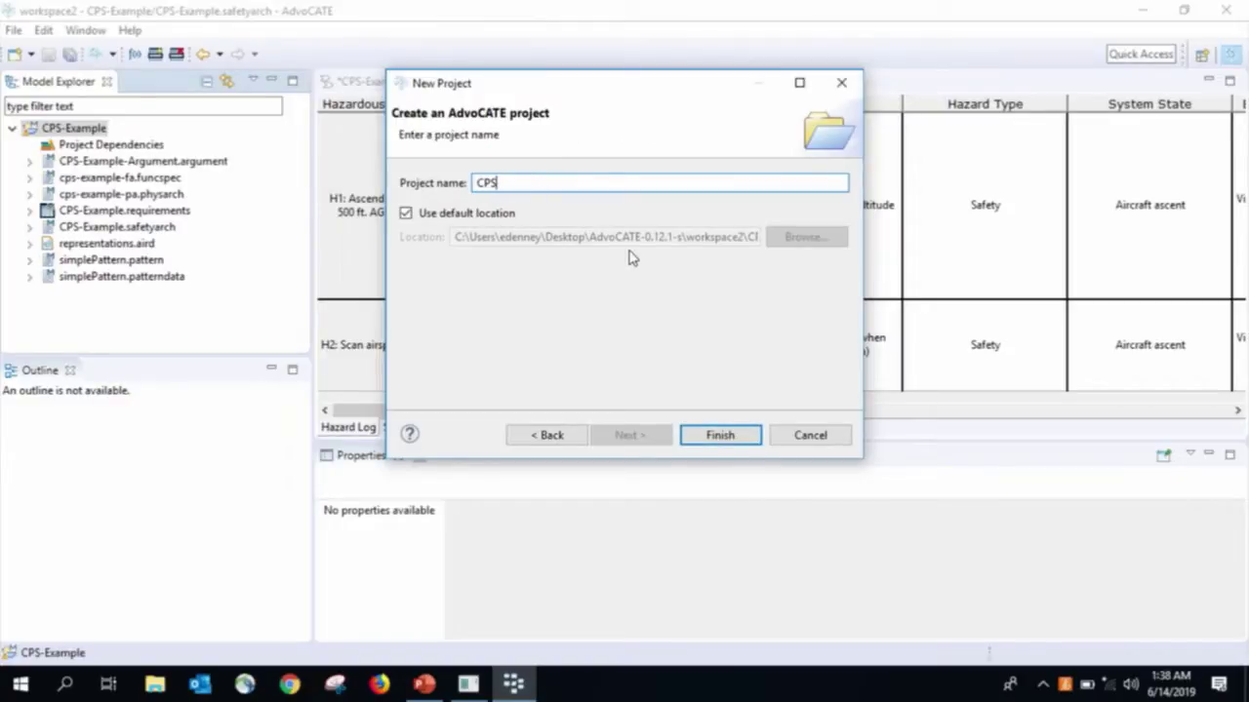
type("2")
left_click(719, 435)
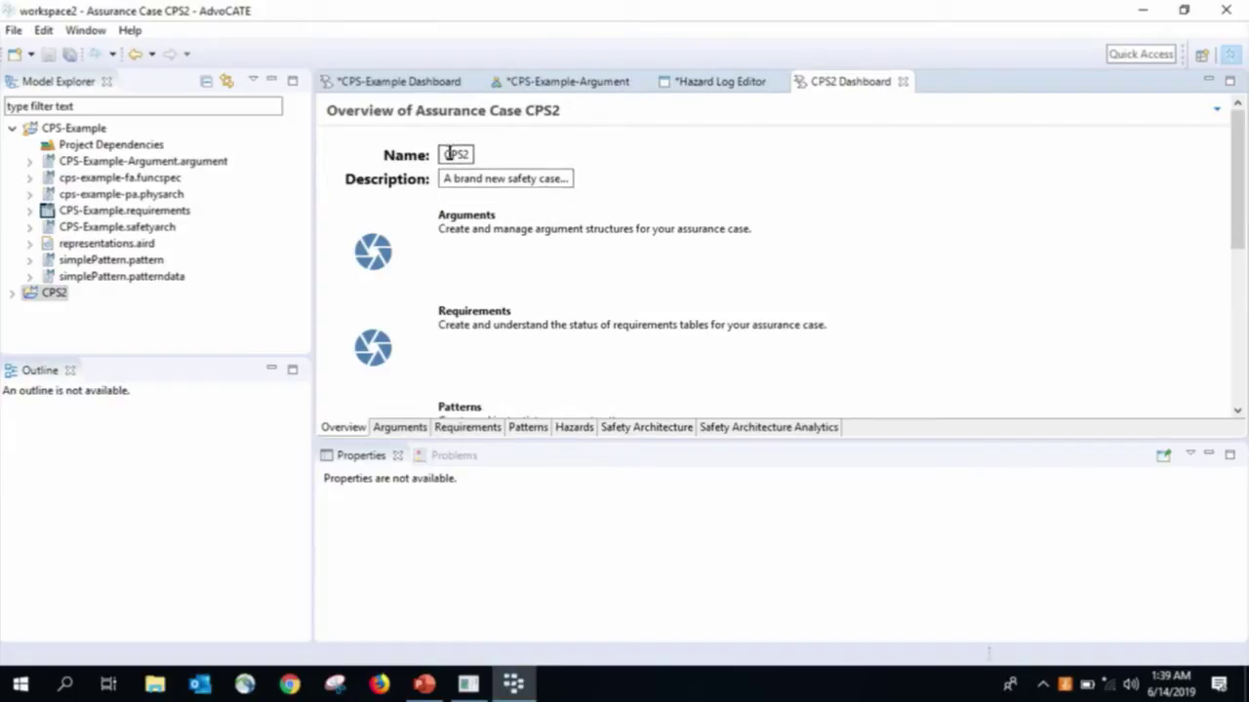
Step: Replace the default CPS2 description with 'Mobile hospital trolley'
left_click_drag(440, 179, 561, 176)
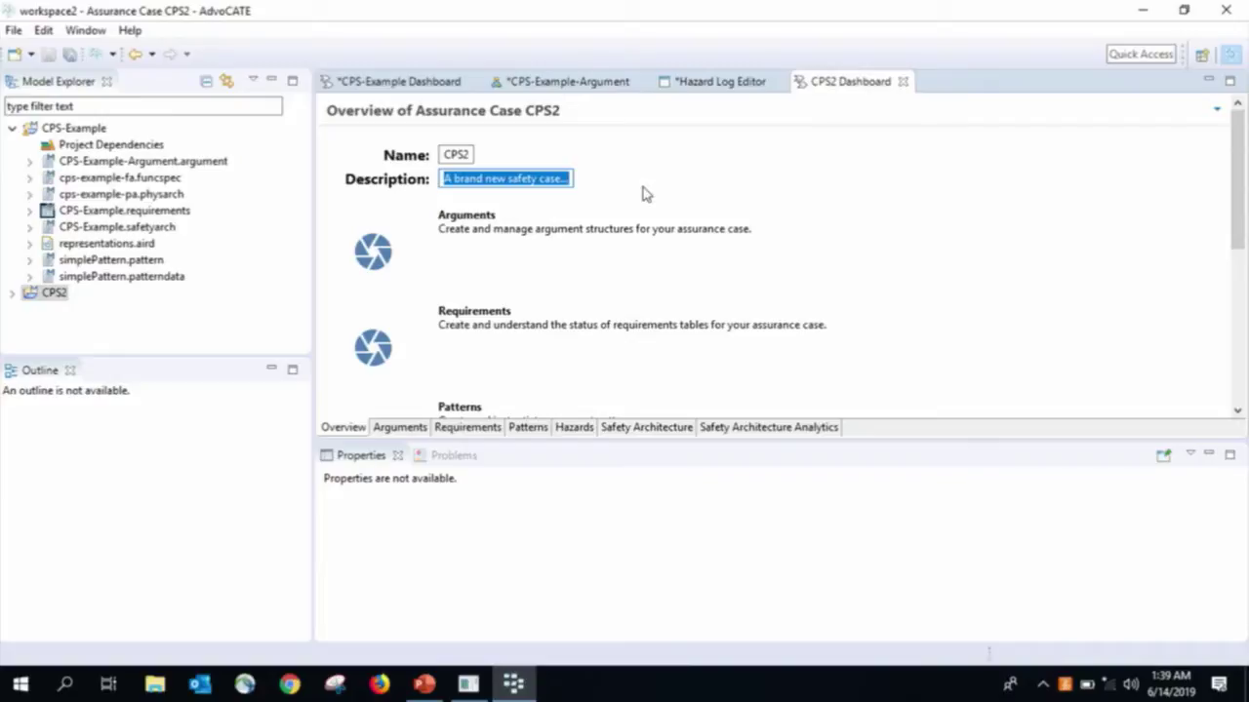
type("M")
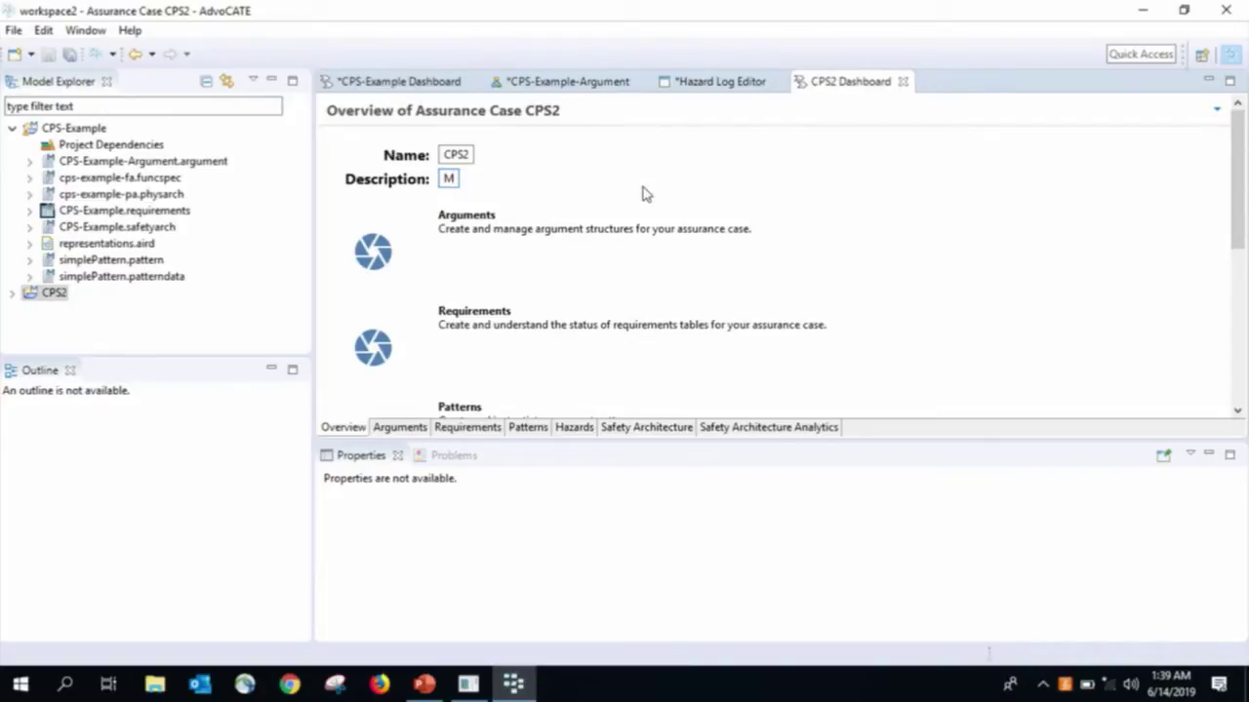
type("obile hosp")
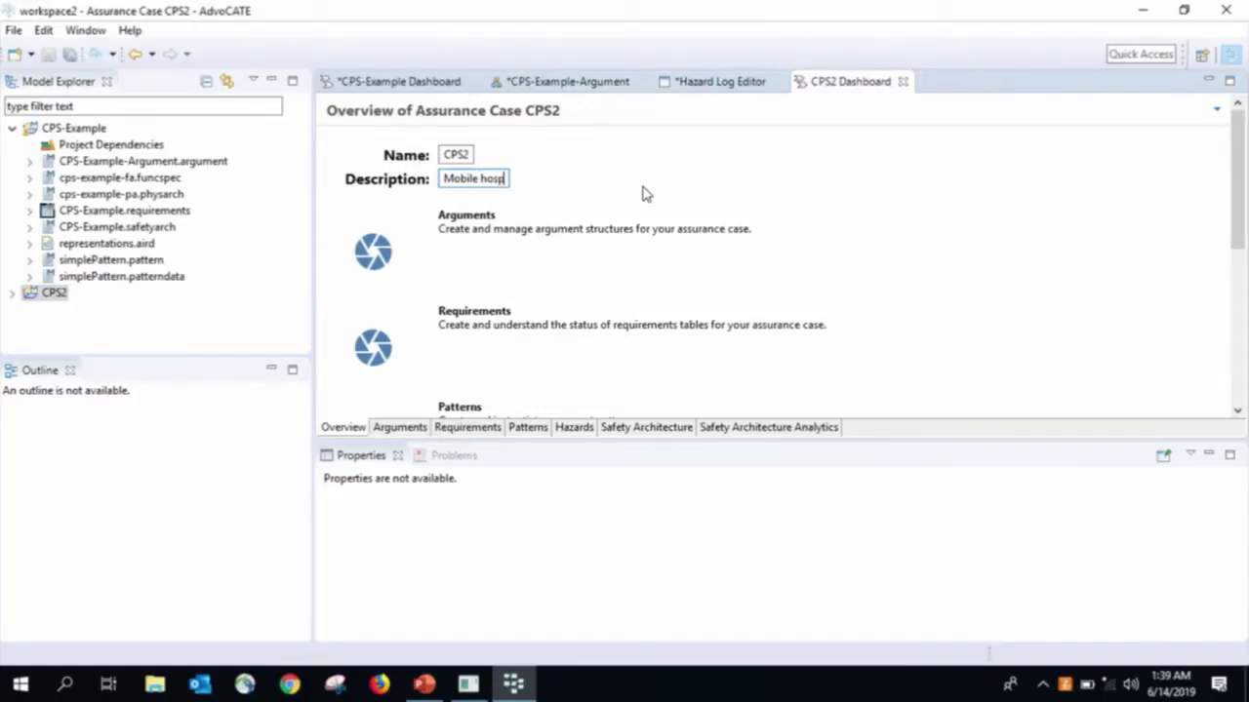
type("ital trolle")
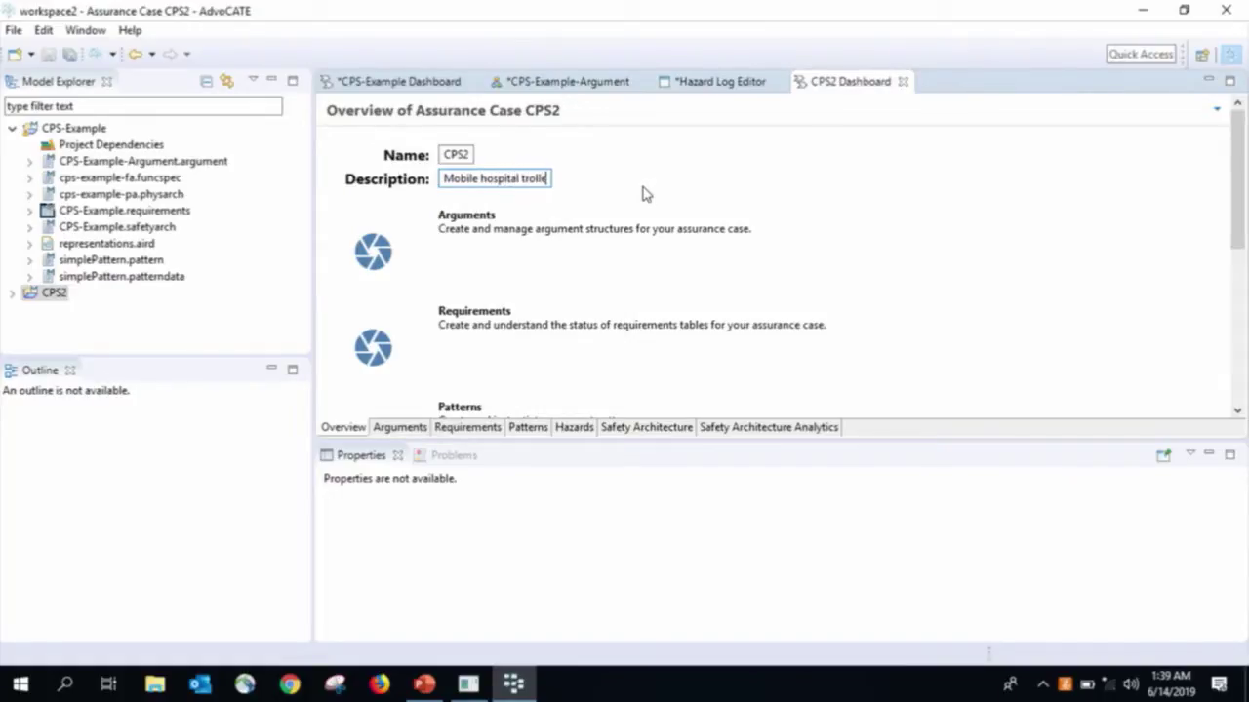
type("y")
Step: Begin deleting CPS-Example, then cancel at the unsaved-data warning to keep it
right_click(70, 131)
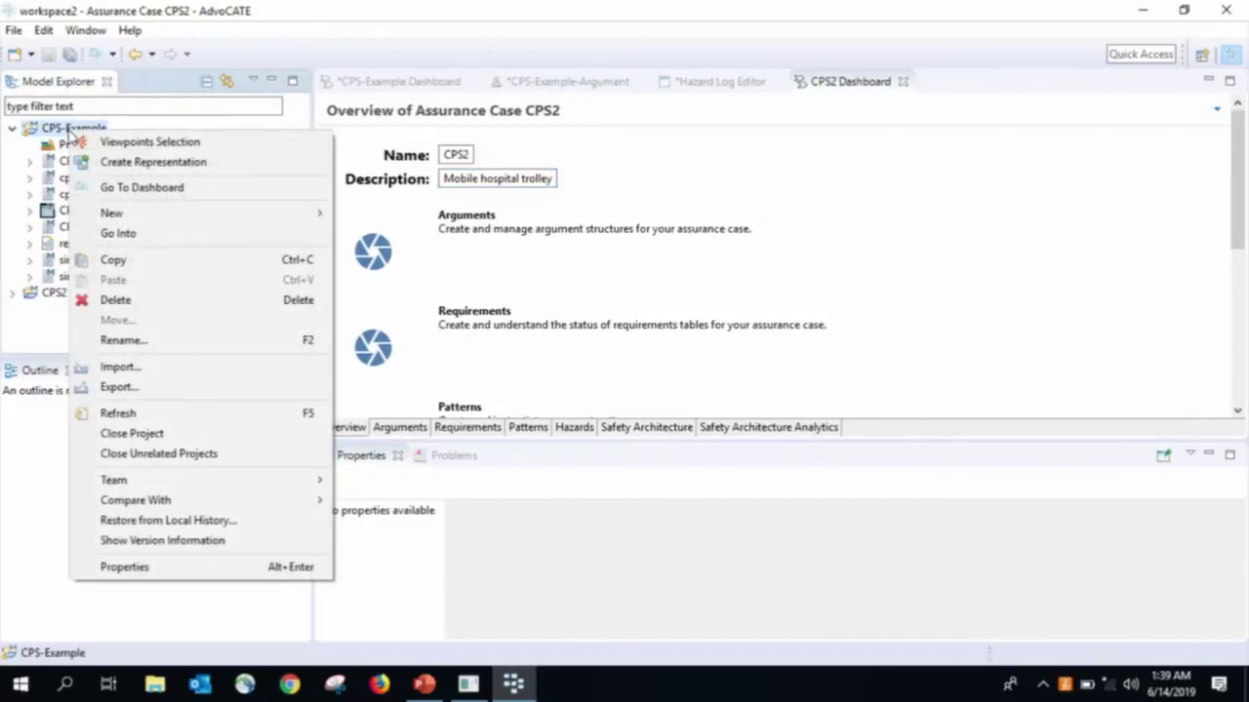
left_click(113, 300)
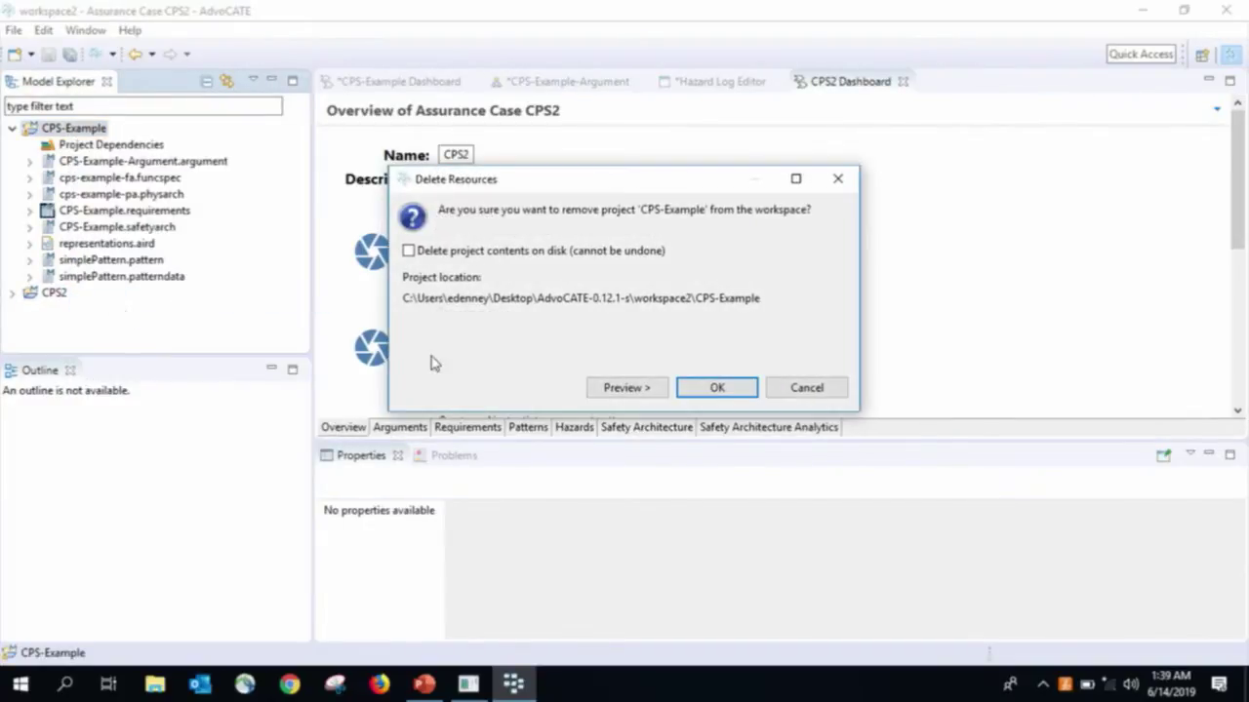
left_click(707, 386)
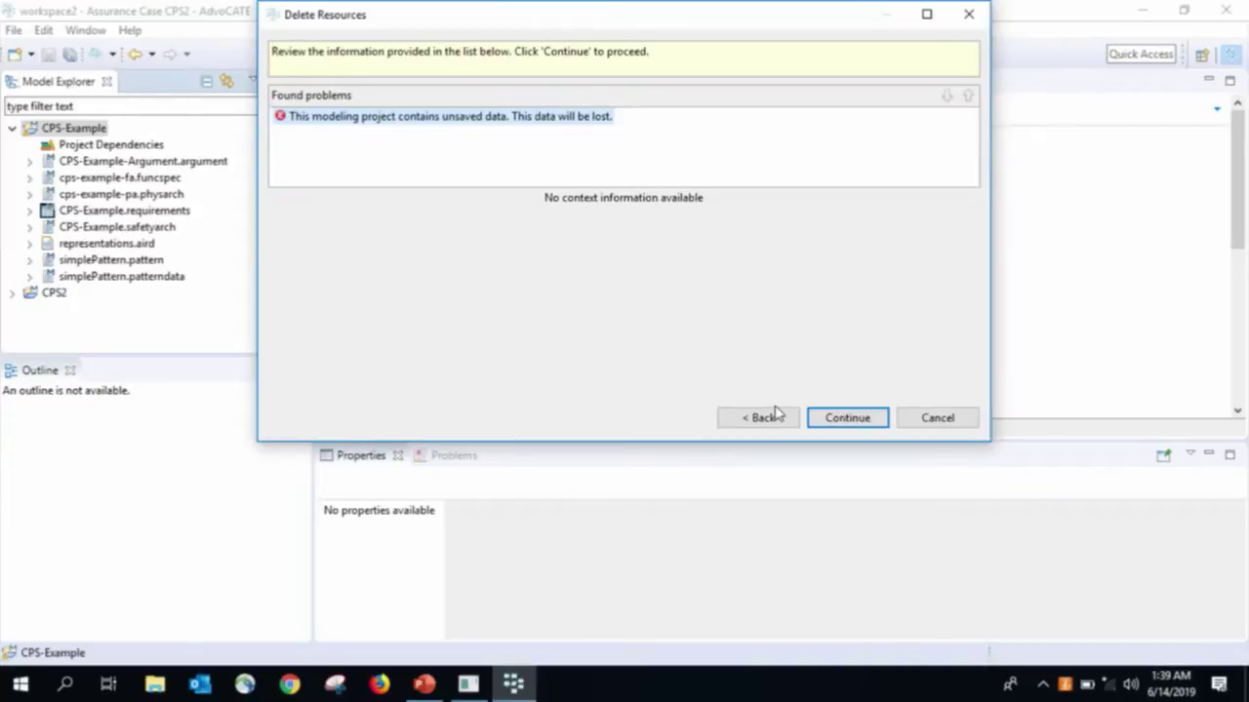
left_click(927, 424)
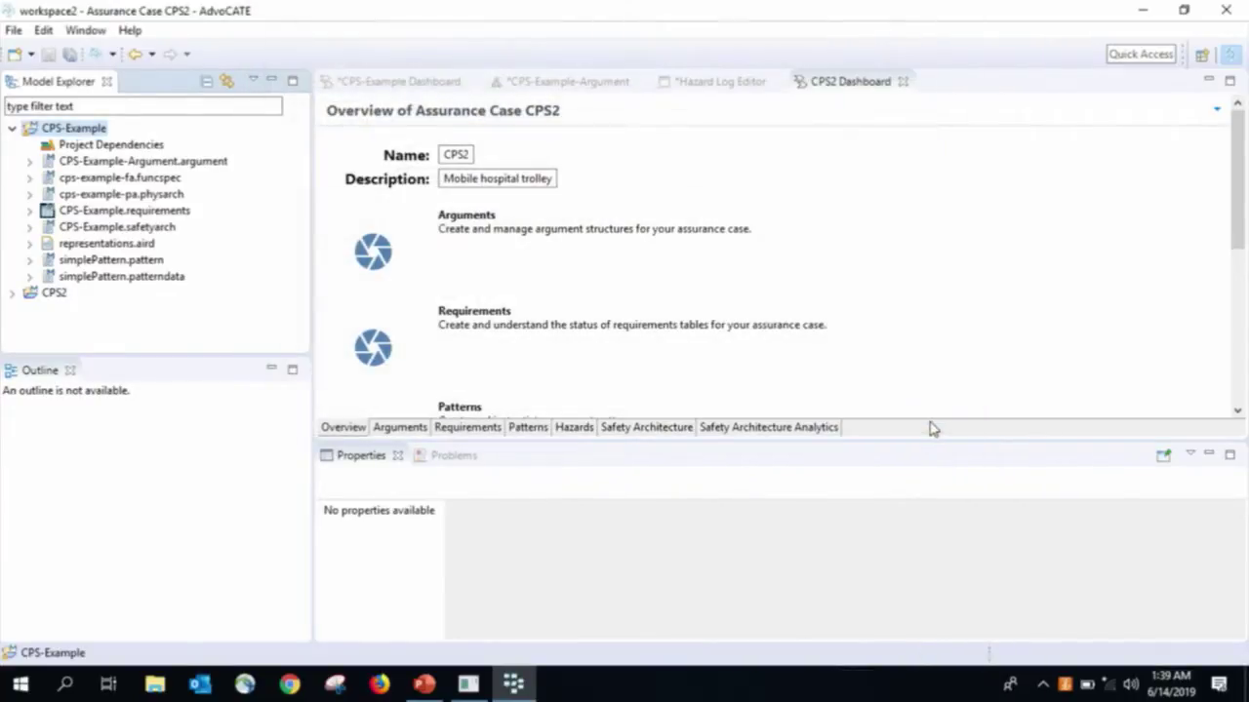
Step: Bring up the New options for the CPS2 project
left_click(51, 294)
right_click(51, 294)
mouse_move(103, 298)
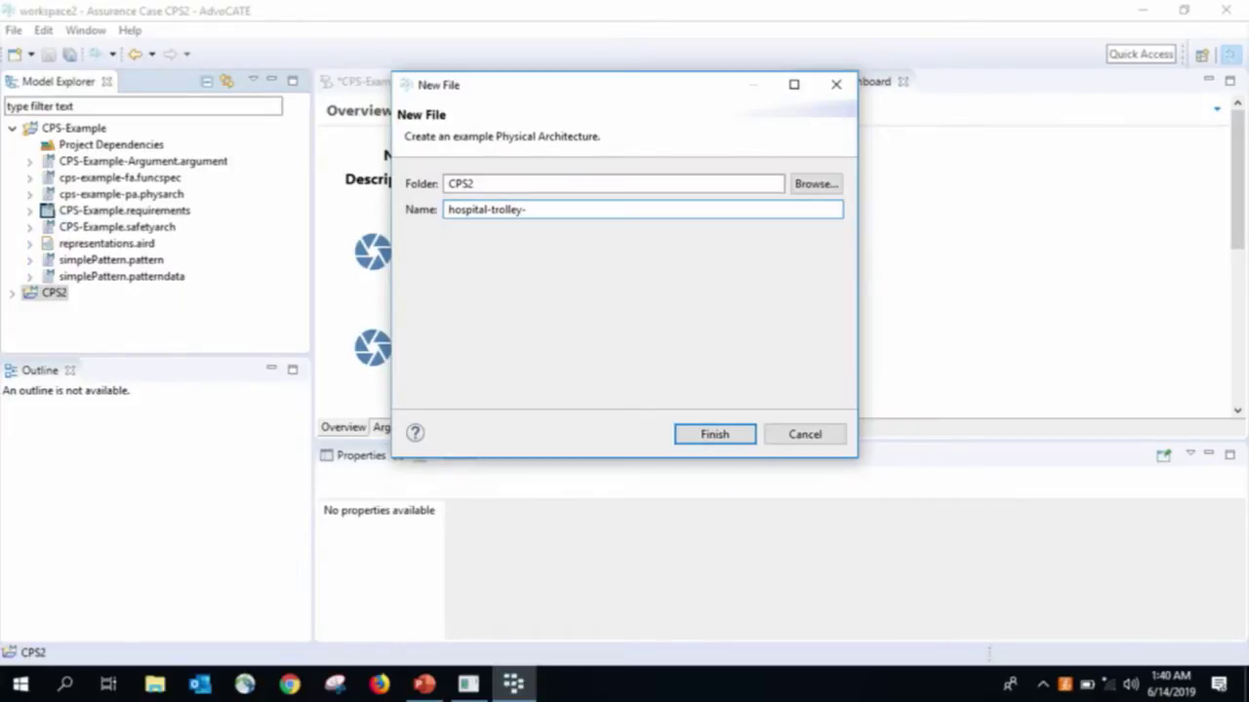
Step: Correct the file name to hospital-trolley-pd and create the physical architecture file
key("BackSpace")
type("d")
left_click(717, 437)
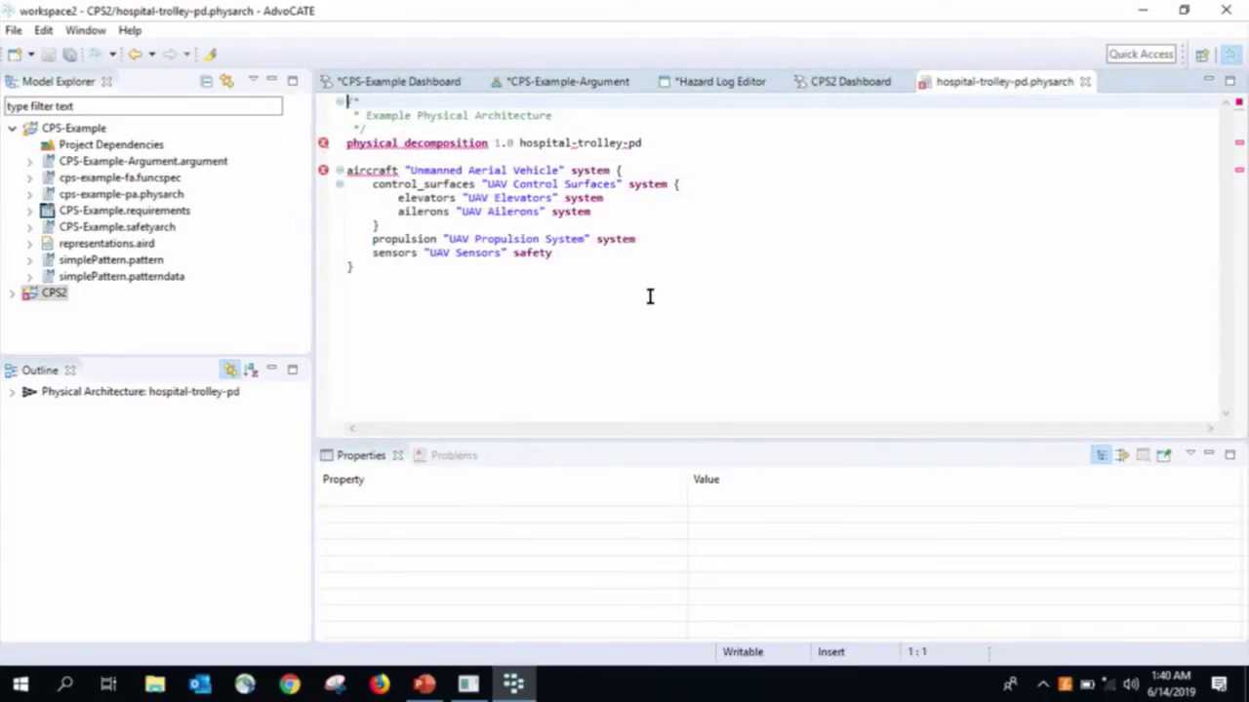
Step: Rename the physical decomposition to hospitaltrolleypd by removing both hyphens
left_click(630, 144)
key("BackSpace")
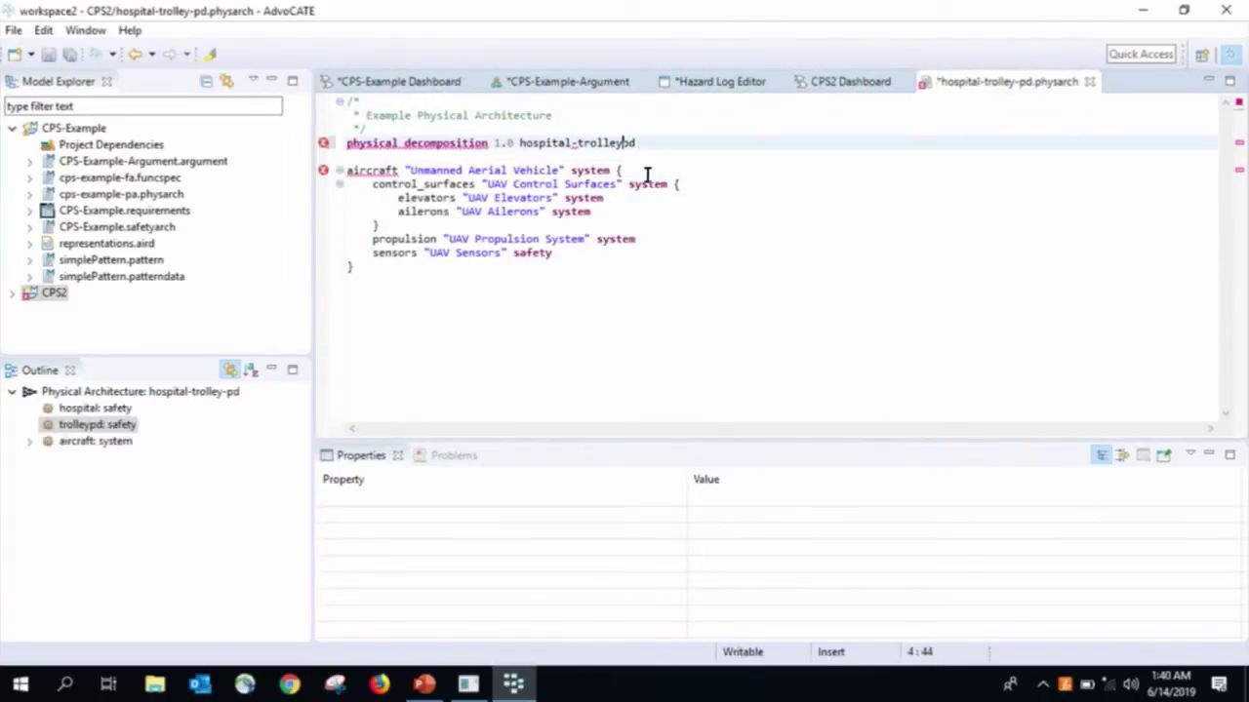
key("Left")
key("Left")
key("Left")
key("Left")
key("Left")
key("Left")
key("Left")
key("BackSpace")
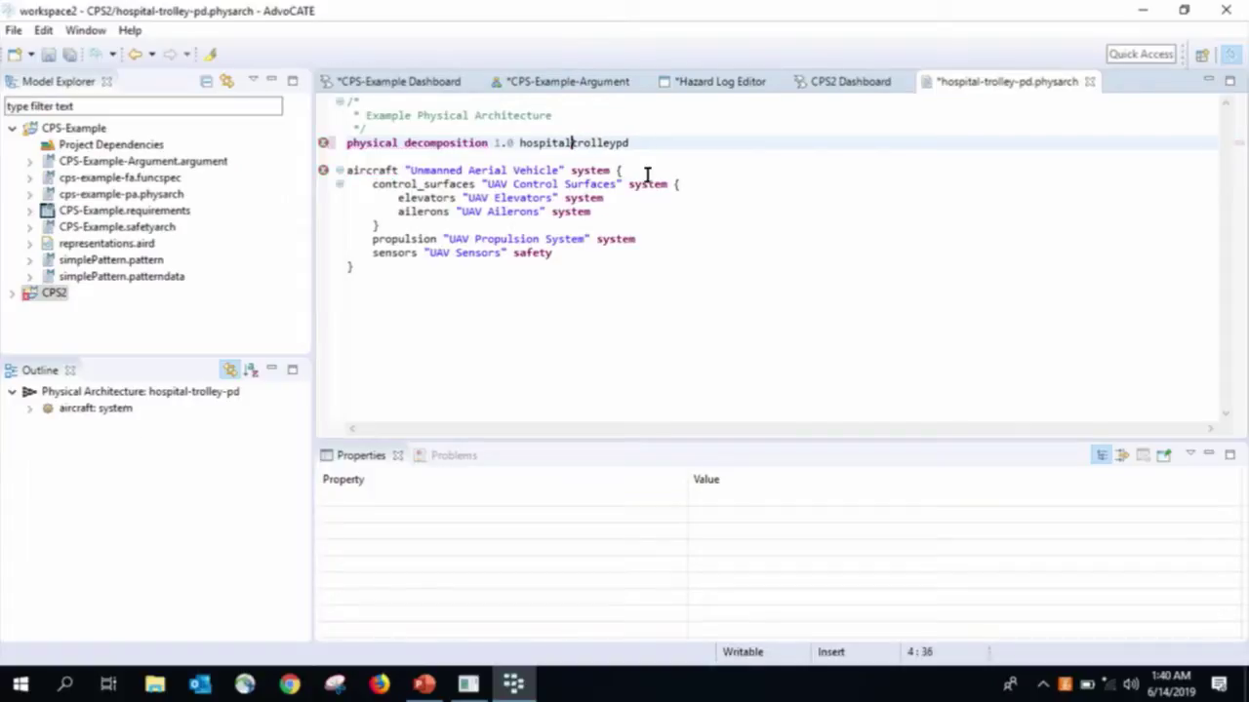
left_click(616, 240)
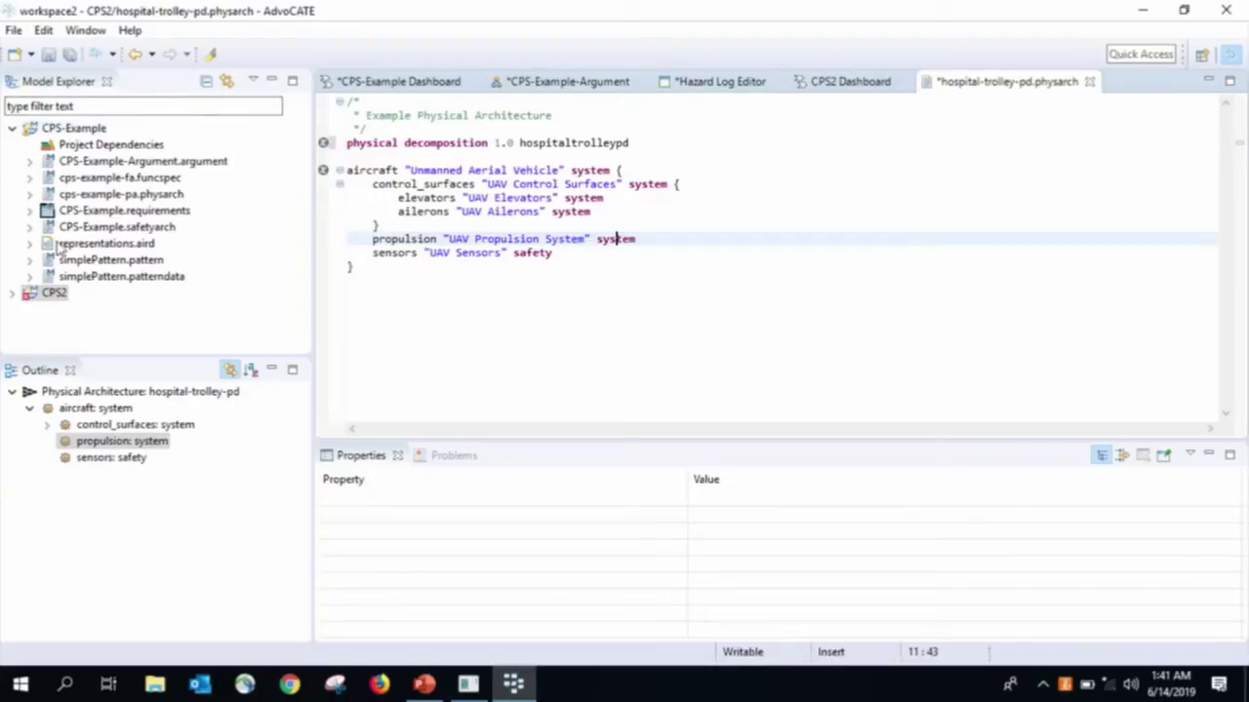
Step: Show CPS2's New submenu with the Physical Decomposition option
right_click(61, 297)
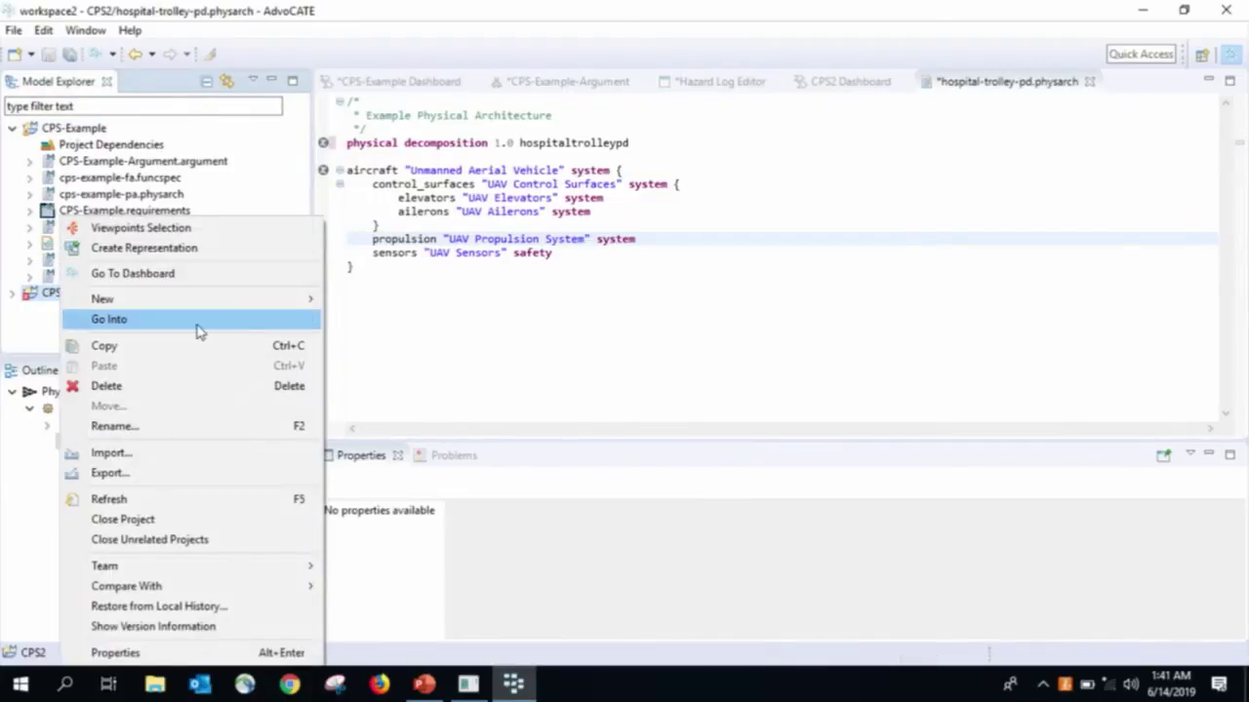
mouse_move(214, 299)
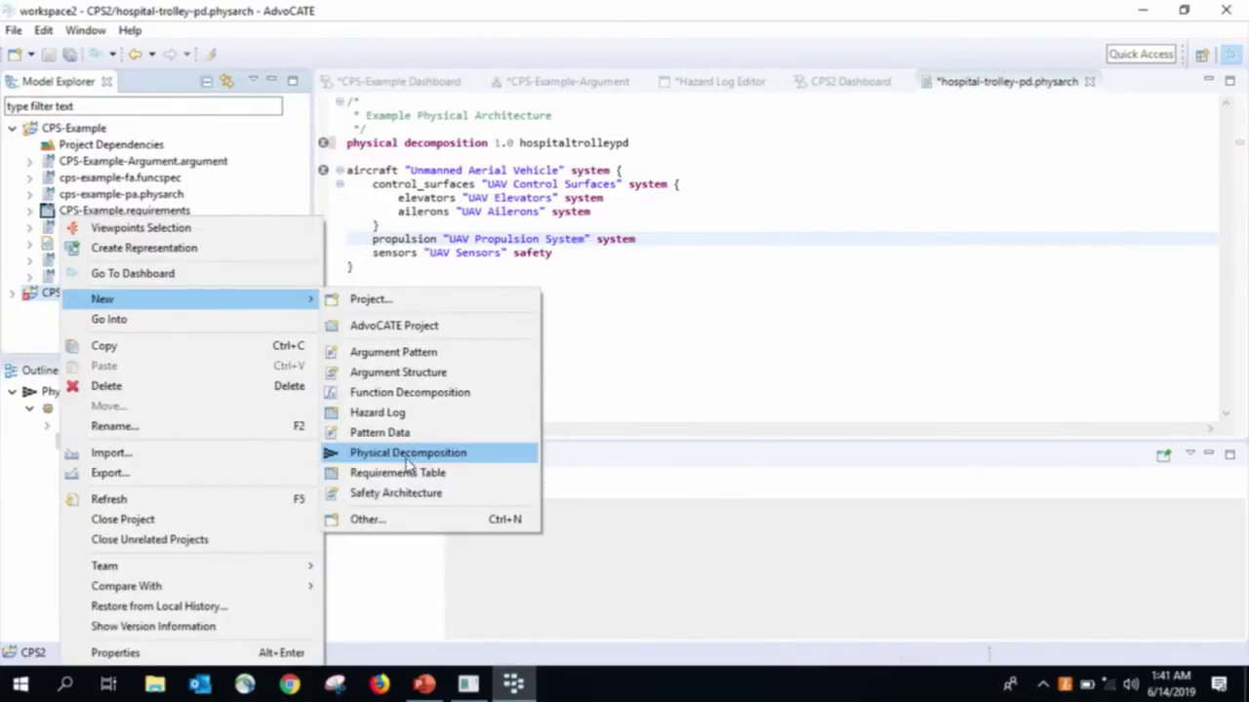